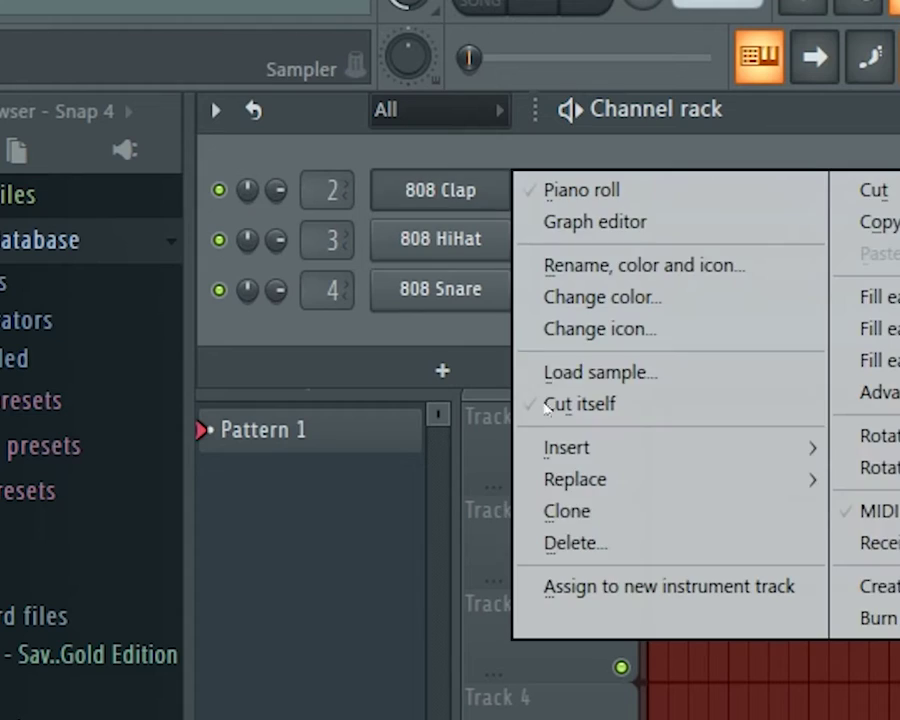
- Delete the 808 Clap, 808 HiHat and 808 Snare channels from the channel rack
{"action": "left_click", "coordinate": [560, 543]}
{"action": "right_click", "coordinate": [476, 206]}
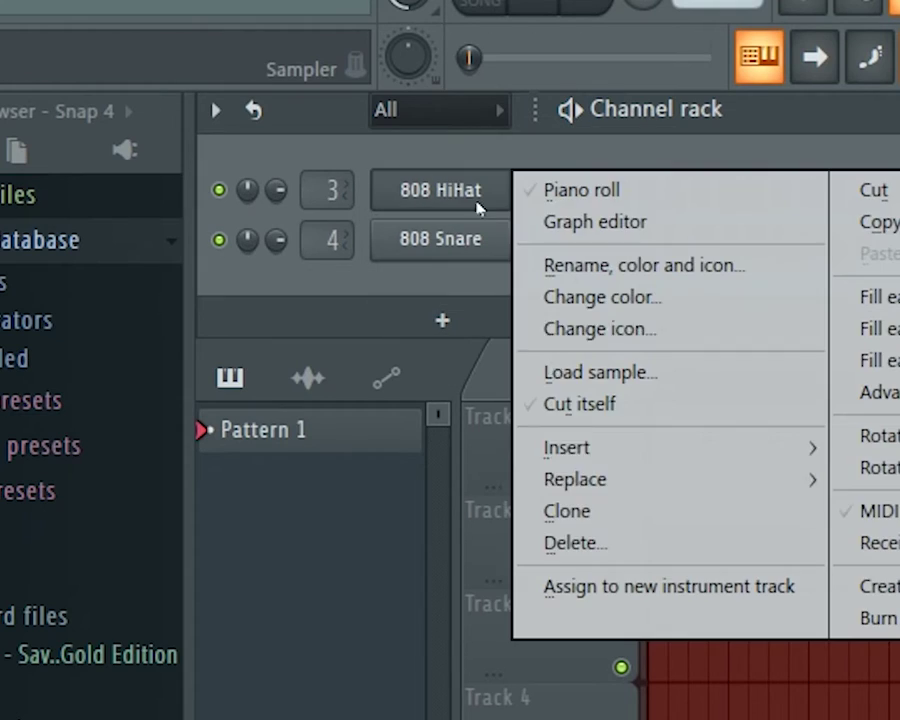
{"action": "left_click", "coordinate": [620, 546]}
{"action": "right_click", "coordinate": [500, 200]}
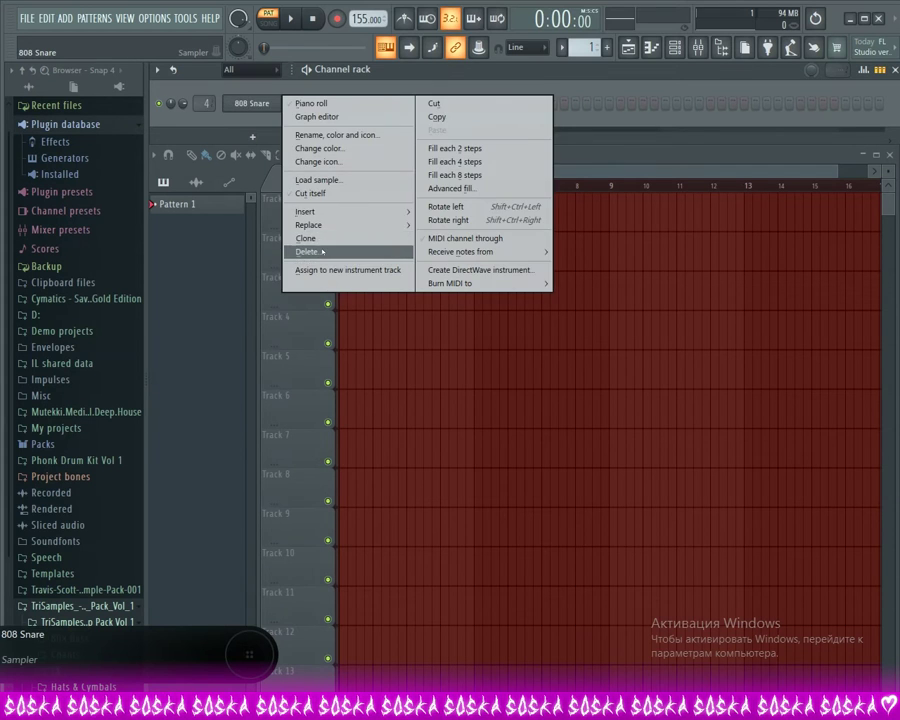
{"action": "left_click", "coordinate": [322, 252]}
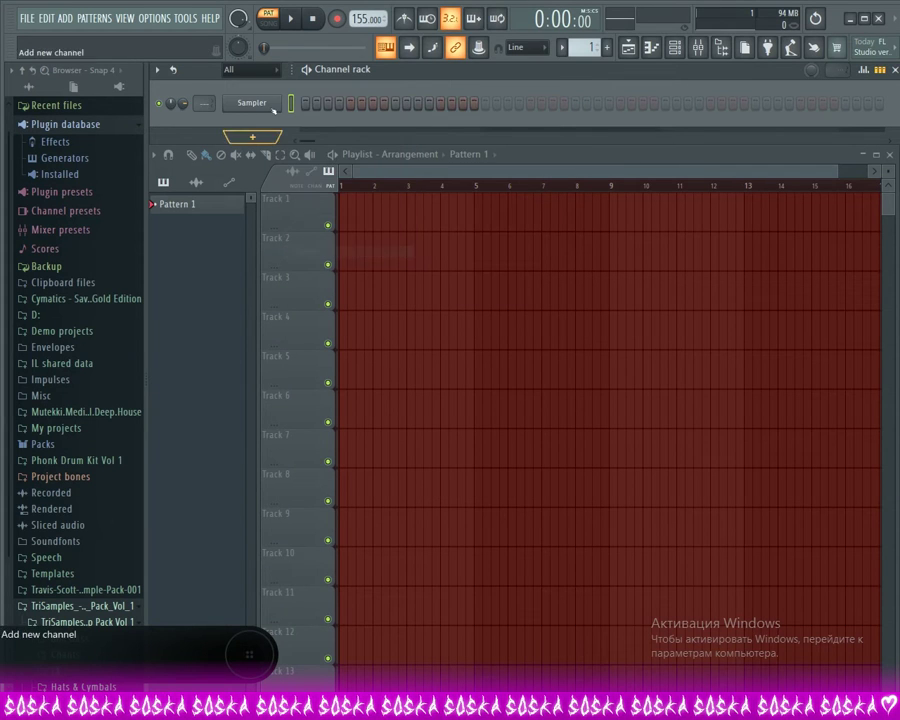
- Expand the Phonk Drum Kit Vol 1 folder in the browser down to its sample category folders
{"action": "scroll", "coordinate": [80, 300], "scroll_direction": "down", "scroll_amount": 4}
{"action": "left_click", "coordinate": [95, 340]}
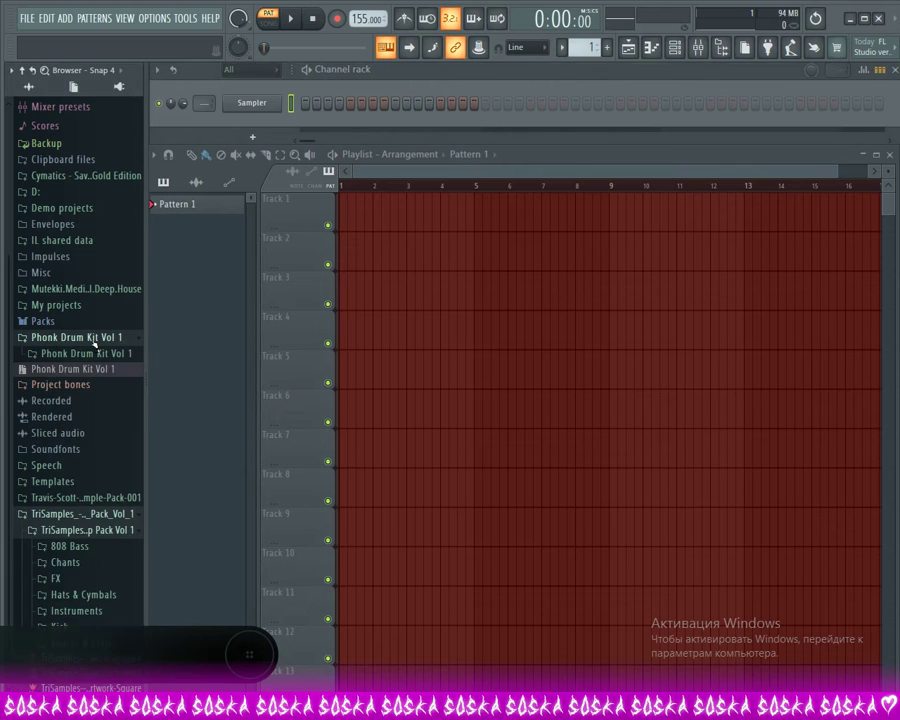
{"action": "left_click", "coordinate": [86, 356]}
{"action": "left_click", "coordinate": [88, 369]}
{"action": "scroll", "coordinate": [102, 360], "scroll_direction": "down", "scroll_amount": 2}
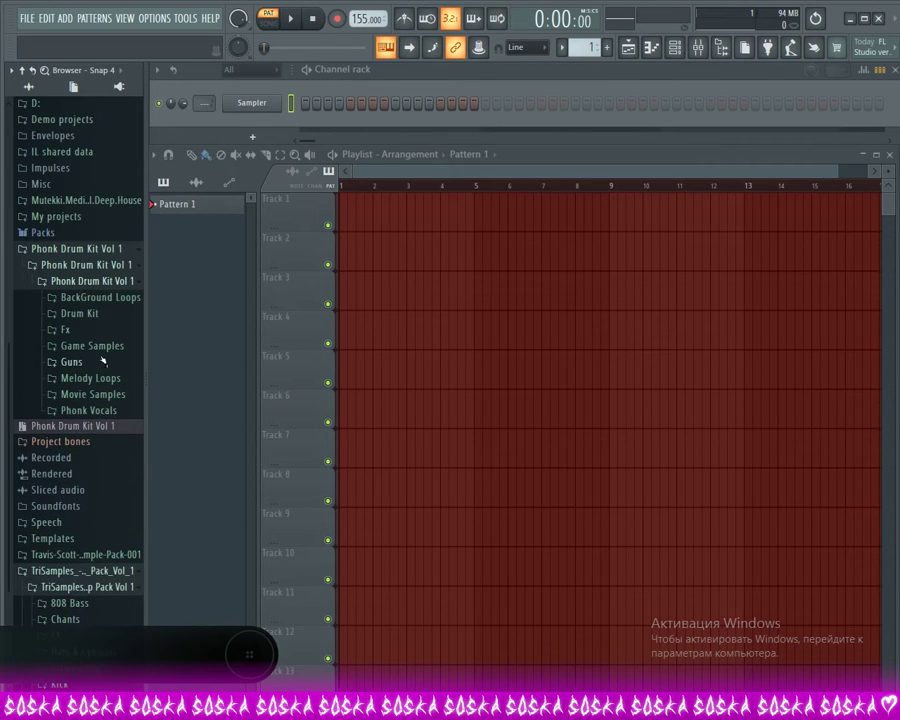
- Load Attack AnalogBell 01 from the Drums (ModeAudio) Percussion pack into the Sampler channel
{"action": "scroll", "coordinate": [98, 340], "scroll_direction": "up", "scroll_amount": 3}
{"action": "left_click", "coordinate": [95, 316]}
{"action": "left_click", "coordinate": [60, 301]}
{"action": "left_click", "coordinate": [92, 320]}
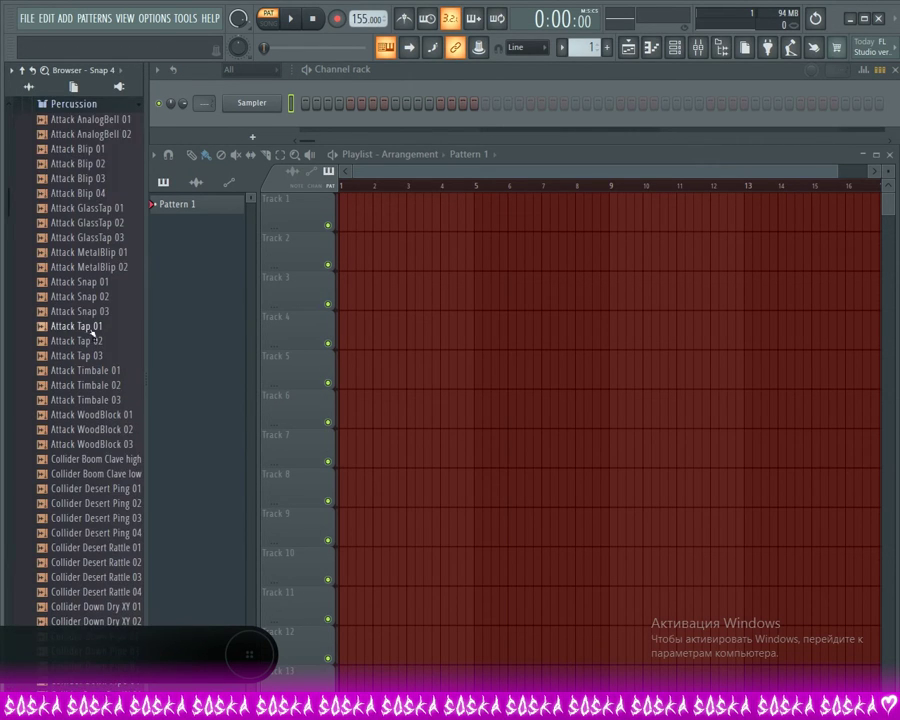
{"action": "scroll", "coordinate": [100, 300], "scroll_direction": "up", "scroll_amount": 3}
{"action": "left_click_drag", "start_coordinate": [98, 213], "coordinate": [264, 119]}
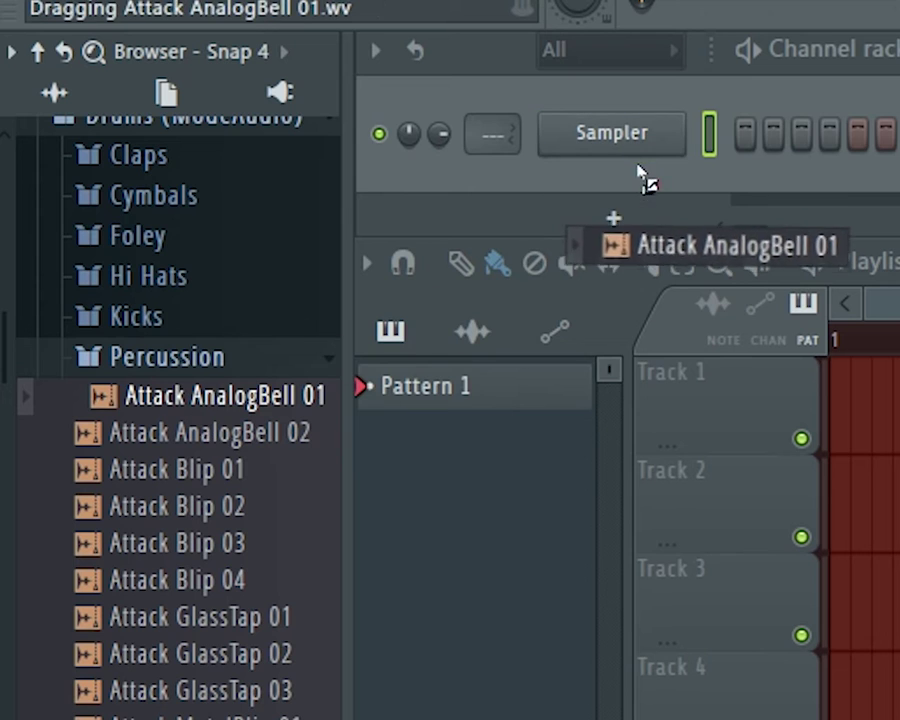
- Try a descending melody of three D#4, three C#4 and three B3 notes in the bell's piano roll
{"action": "left_click", "coordinate": [498, 607]}
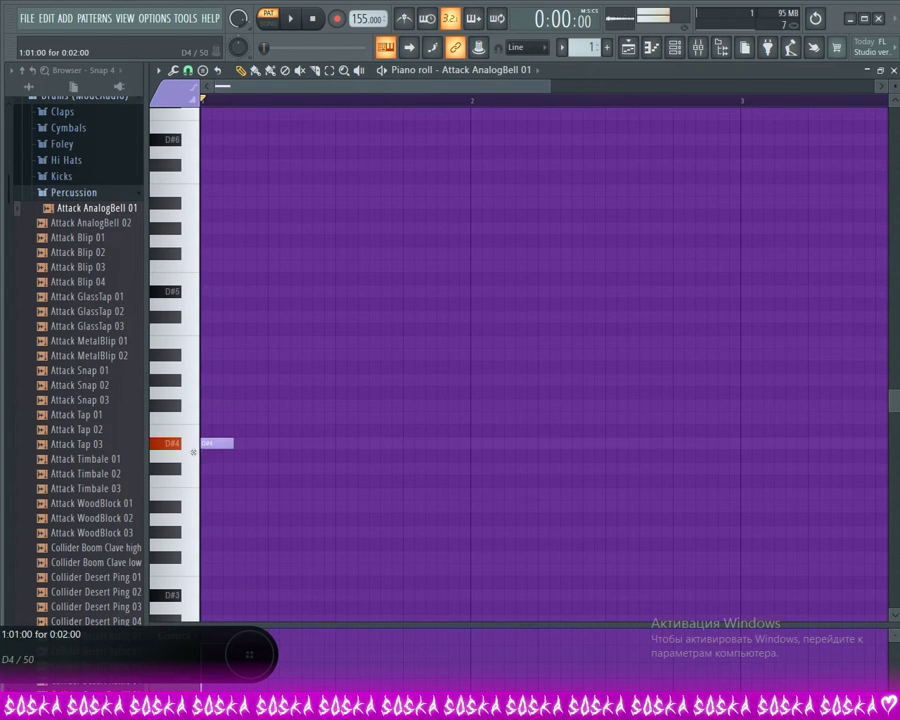
{"action": "scroll", "coordinate": [244, 445], "scroll_direction": "down", "scroll_amount": 2}
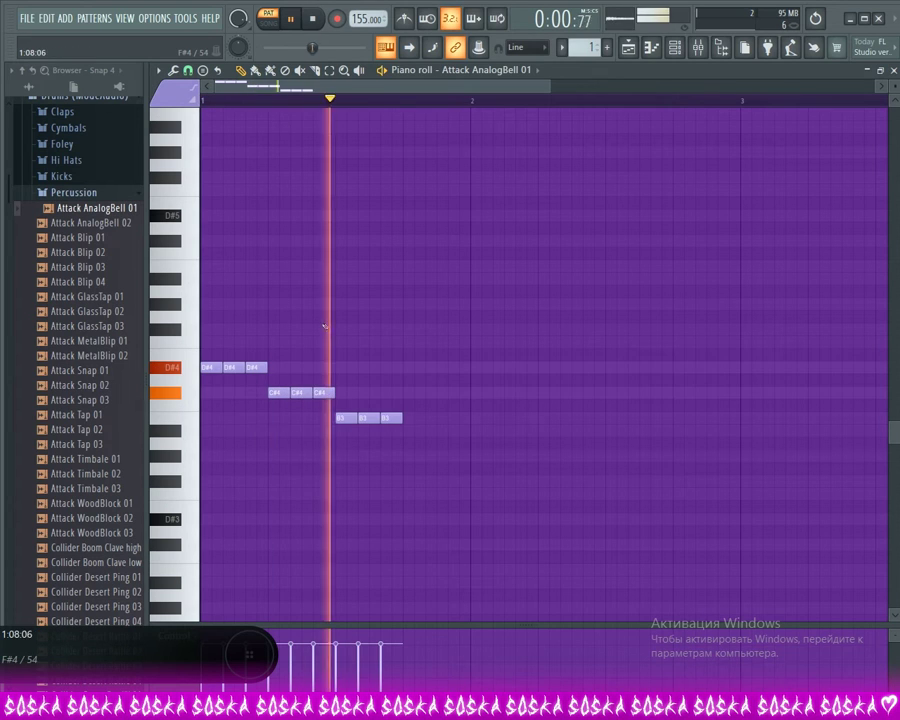
{"action": "key", "text": "space"}
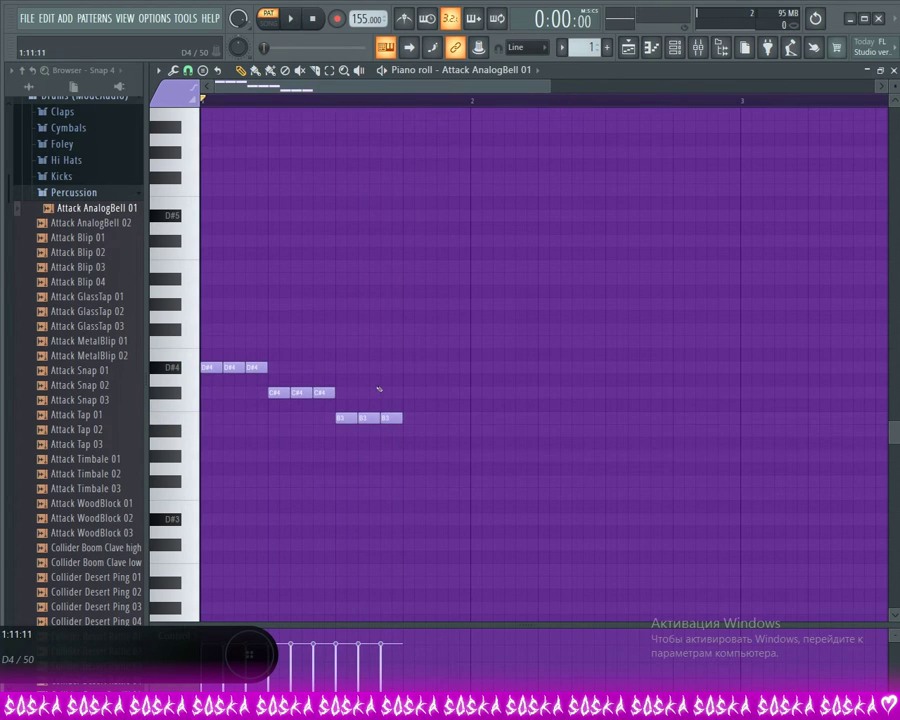
{"action": "key", "text": "ctrl+a"}
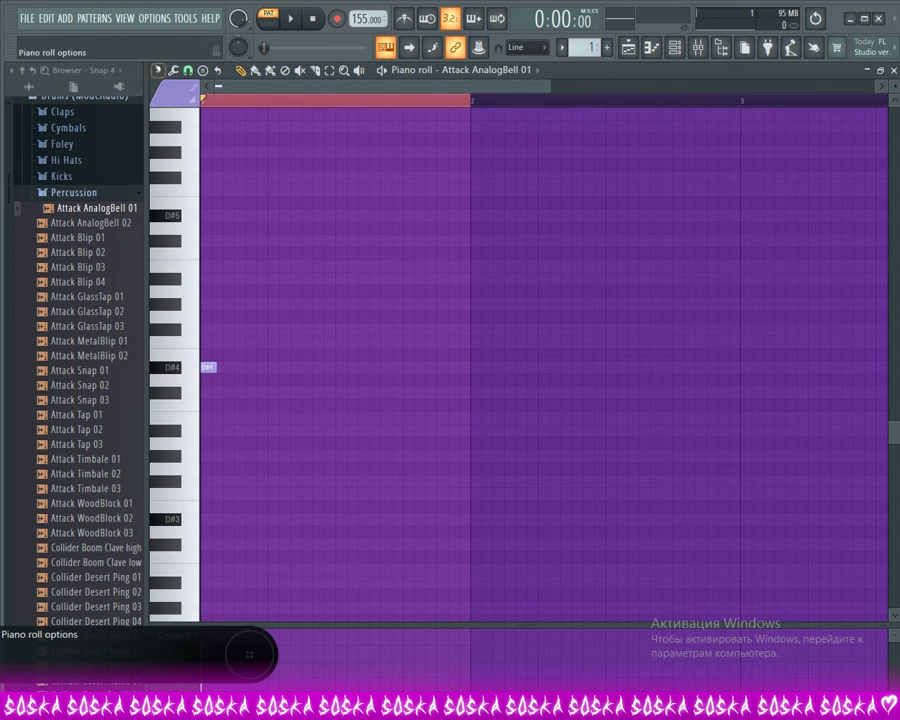
- Set the piano roll snap to Line and write a one-bar melody of four D#4 notes followed by F#4, F4, G#4 and F#4
{"action": "left_click", "coordinate": [158, 70]}
{"action": "mouse_move", "coordinate": [187, 169]}
{"action": "left_click", "coordinate": [261, 186]}
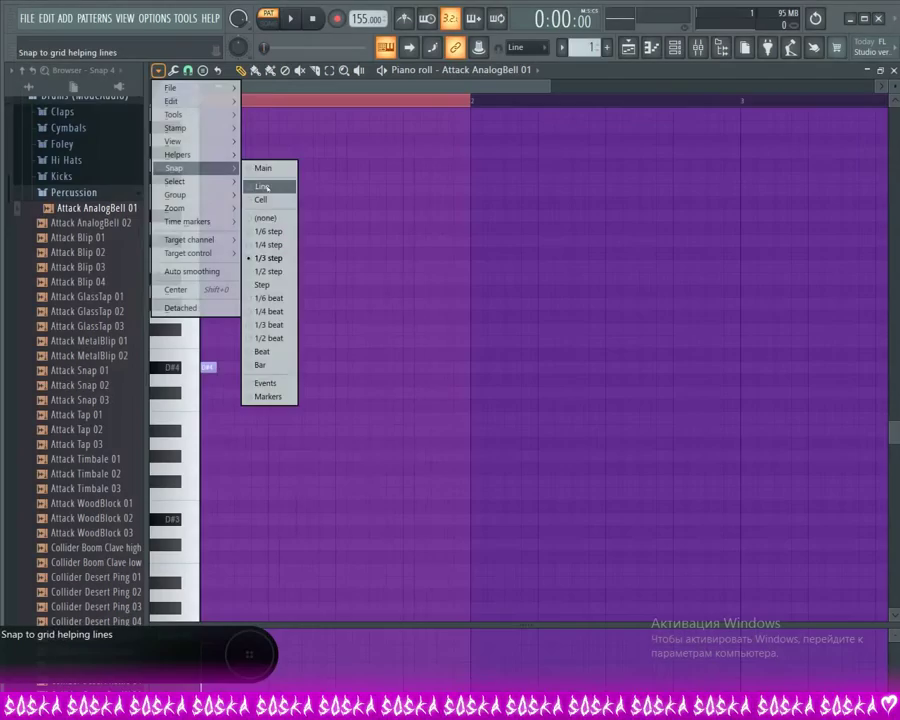
{"action": "key", "text": "space"}
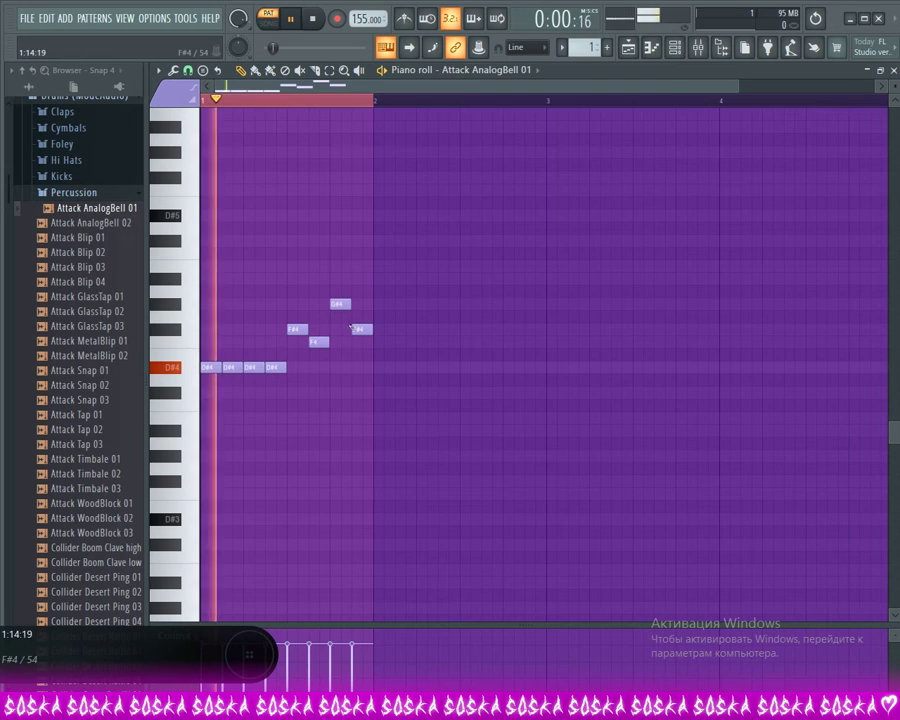
{"action": "key", "text": "space"}
- Duplicate the one-bar bell melody to fill four bars, varying the endings of the second and fourth bars
{"action": "key", "text": "ctrl+b"}
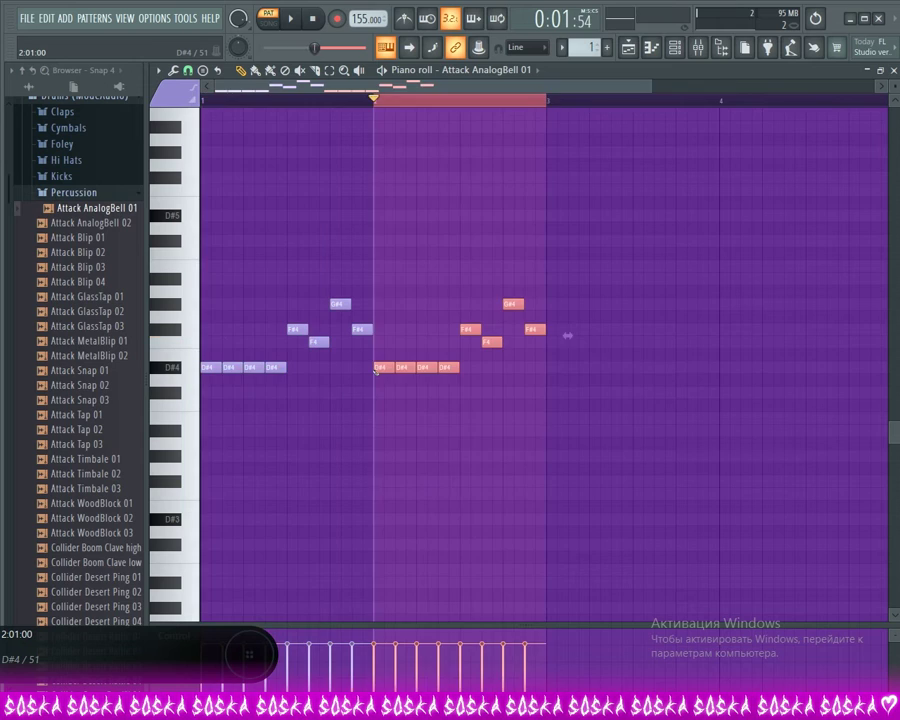
{"action": "key", "text": "ctrl+b"}
{"action": "key", "text": "ctrl+b"}
{"action": "key", "text": "ctrl+b"}
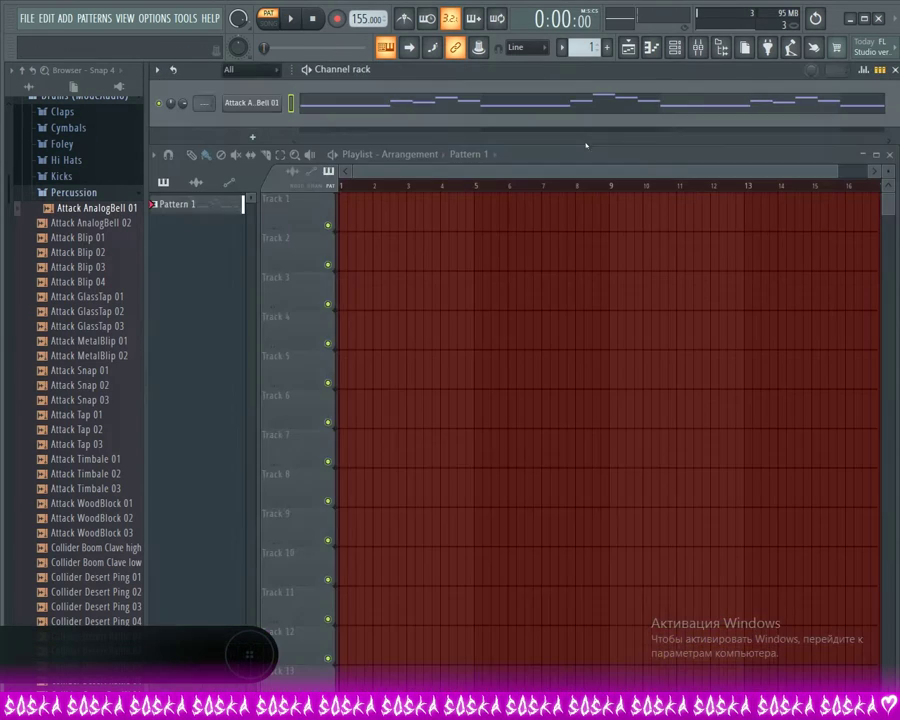
- Open the Attack AnalogBell 01 sample in Edison and detect its pitch regions
{"action": "left_click", "coordinate": [252, 103]}
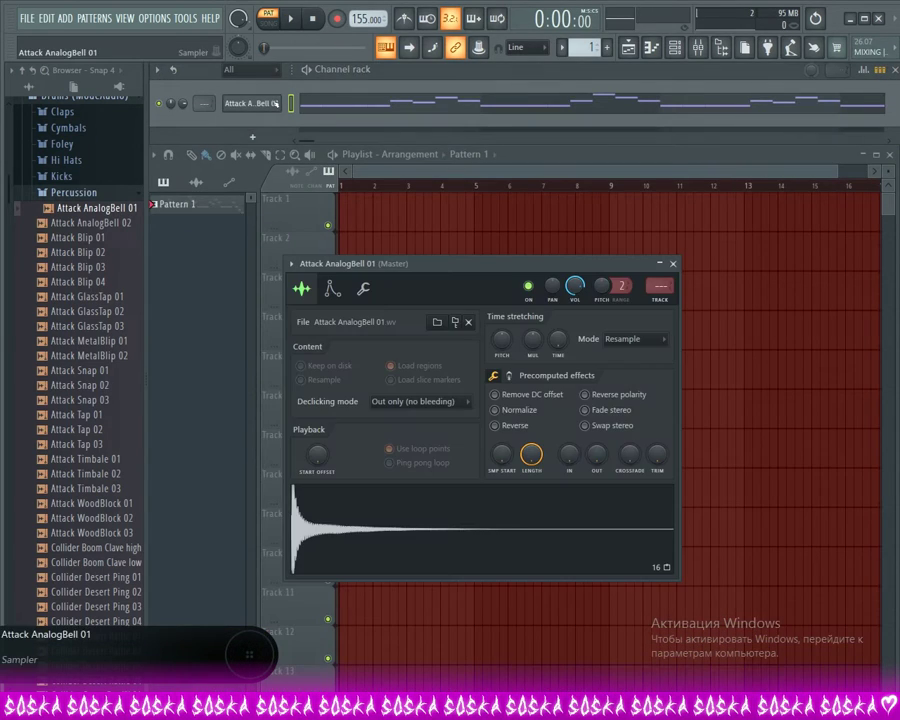
{"action": "left_click", "coordinate": [416, 529]}
{"action": "left_click", "coordinate": [295, 232]}
{"action": "left_click", "coordinate": [345, 433]}
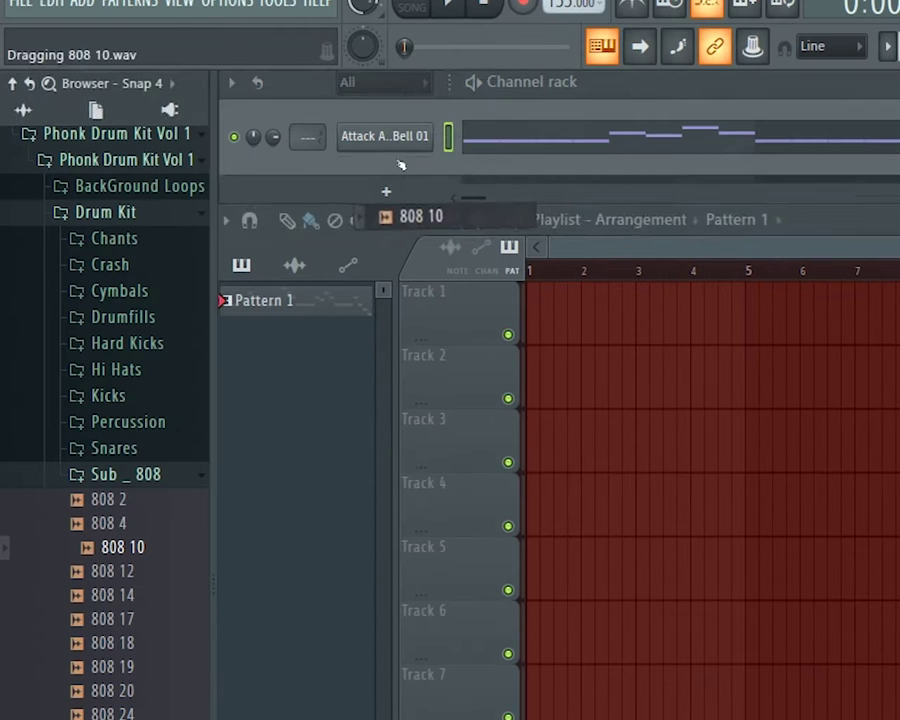
- Add 808 10, Snare 27, Hi Hat 6 and Kick 20 from Phonk Drum Kit Vol 1 as new channels
{"action": "left_click", "coordinate": [163, 474]}
{"action": "left_click", "coordinate": [116, 369]}
{"action": "left_click_drag", "start_coordinate": [124, 414], "coordinate": [380, 170]}
{"action": "left_click", "coordinate": [110, 704]}
{"action": "left_click_drag", "start_coordinate": [128, 342], "coordinate": [396, 226]}
{"action": "left_click_drag", "start_coordinate": [396, 226], "coordinate": [396, 222]}
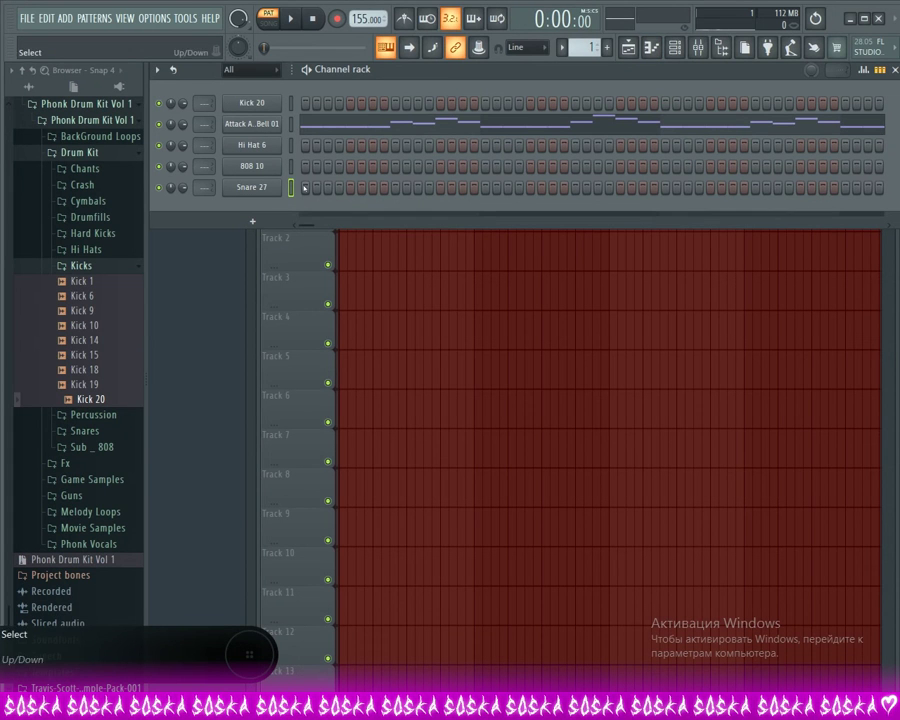
- Place a C5 note at the middle of each of the four bars in the Snare 27 piano roll
{"action": "left_click", "coordinate": [652, 47]}
{"action": "scroll", "coordinate": [262, 294], "scroll_direction": "down", "scroll_amount": 2}
{"action": "scroll", "coordinate": [260, 294], "scroll_direction": "up", "scroll_amount": 6}
{"action": "left_click", "coordinate": [250, 258]}
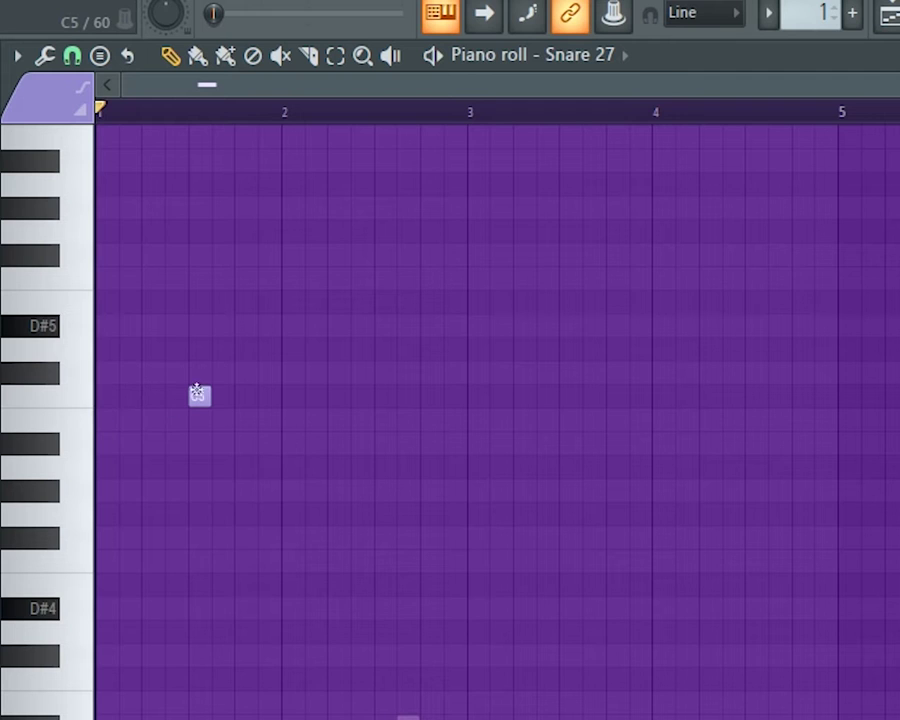
{"action": "key", "text": "space"}
{"action": "left_click", "coordinate": [380, 396]}
{"action": "left_click", "coordinate": [562, 397]}
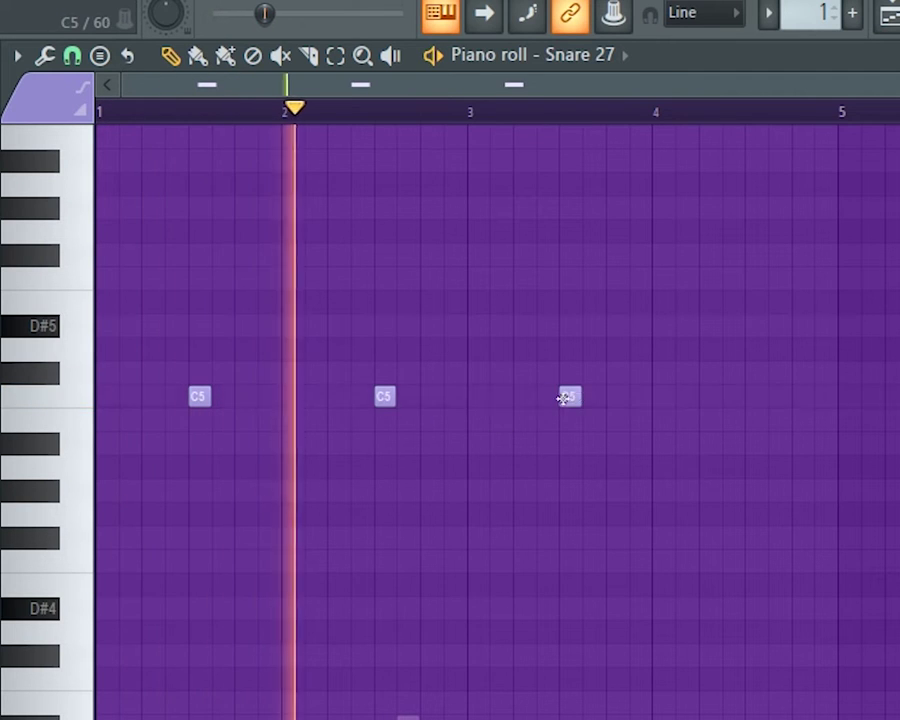
{"action": "left_click", "coordinate": [748, 395]}
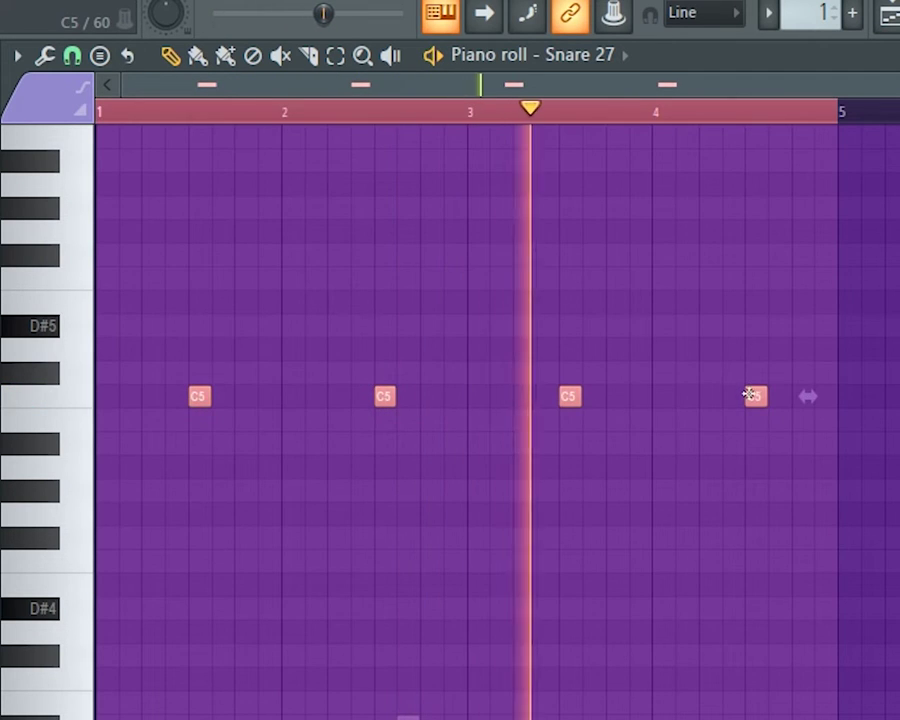
{"action": "key", "text": "Escape"}
{"action": "key", "text": "ctrl+a"}
{"action": "key", "text": "F7"}
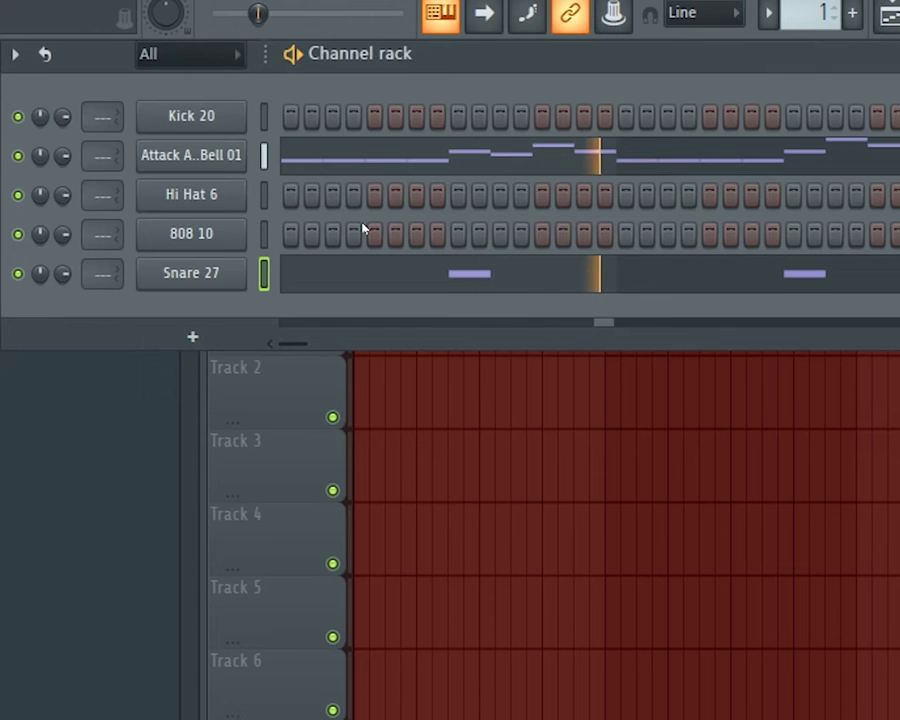
- Fill every second step of the Hi Hat 6 channel and play the pattern to check it
{"action": "right_click", "coordinate": [262, 205]}
{"action": "key", "text": "Escape"}
{"action": "left_click", "coordinate": [191, 191]}
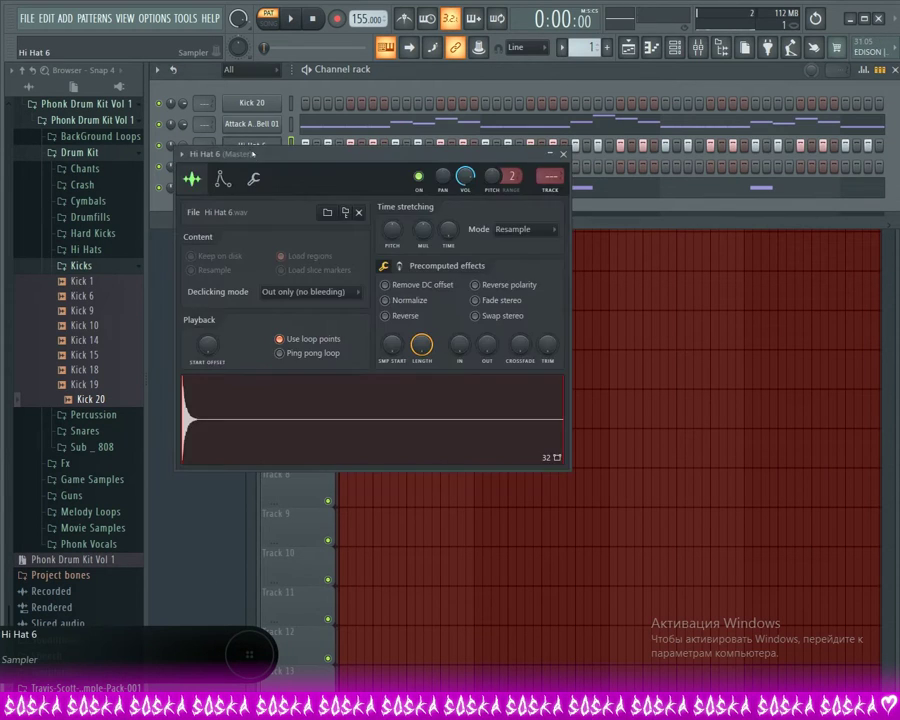
{"action": "left_click", "coordinate": [563, 155]}
{"action": "key", "text": "space"}
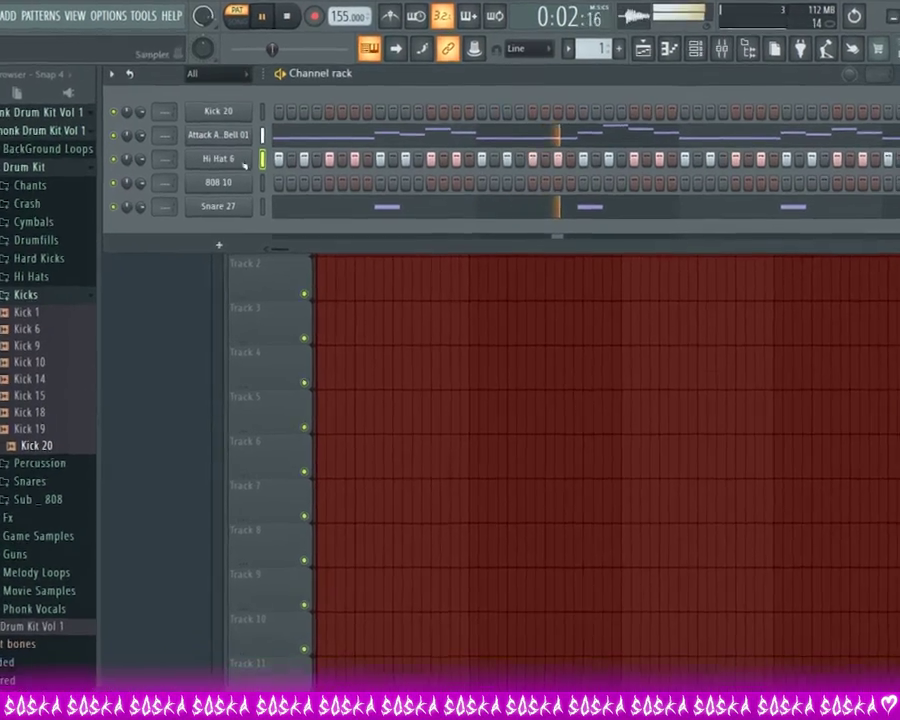
{"action": "left_click", "coordinate": [251, 145]}
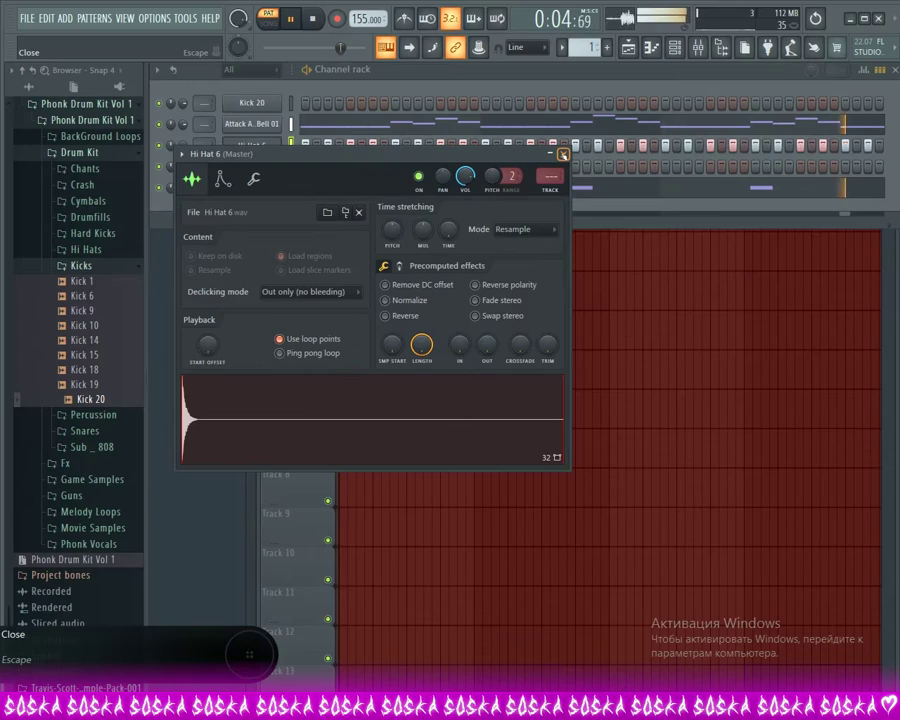
{"action": "left_click", "coordinate": [563, 155]}
{"action": "left_click", "coordinate": [251, 145]}
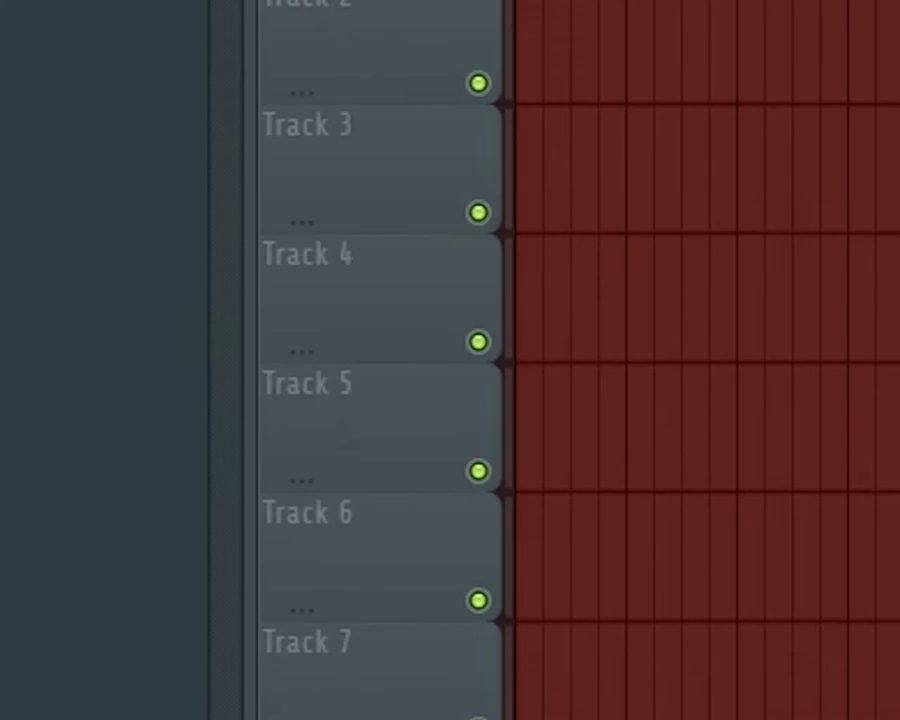
- Detect the pitch of the 808 10 sample in Edison and set the channel's root note to D5
{"action": "right_click", "coordinate": [312, 400]}
{"action": "left_click", "coordinate": [362, 440]}
{"action": "left_click", "coordinate": [296, 233]}
{"action": "left_click", "coordinate": [360, 417]}
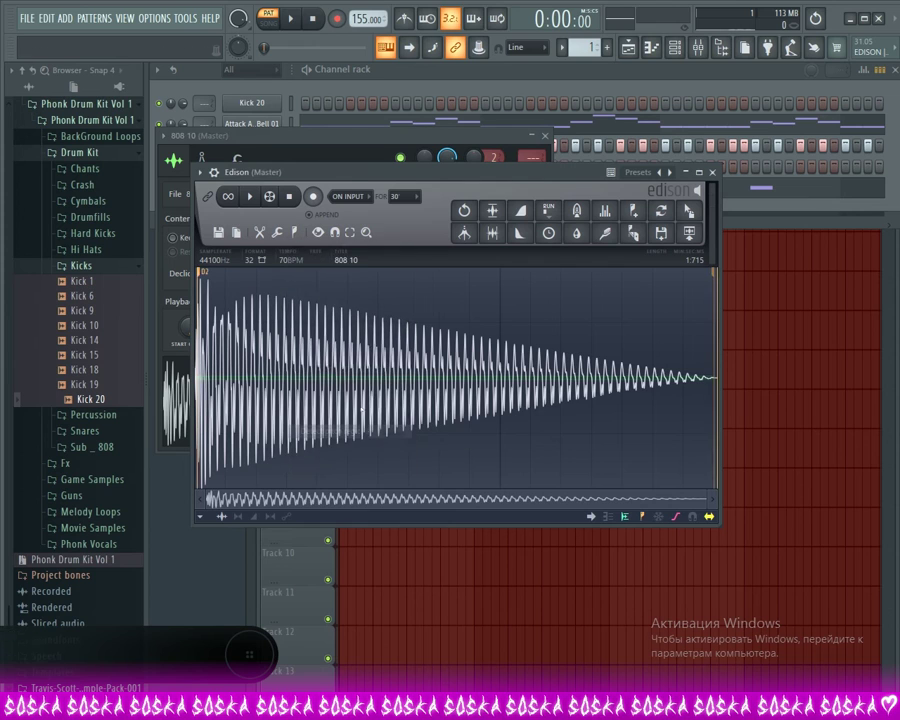
{"action": "left_click", "coordinate": [712, 173]}
{"action": "left_click", "coordinate": [205, 160]}
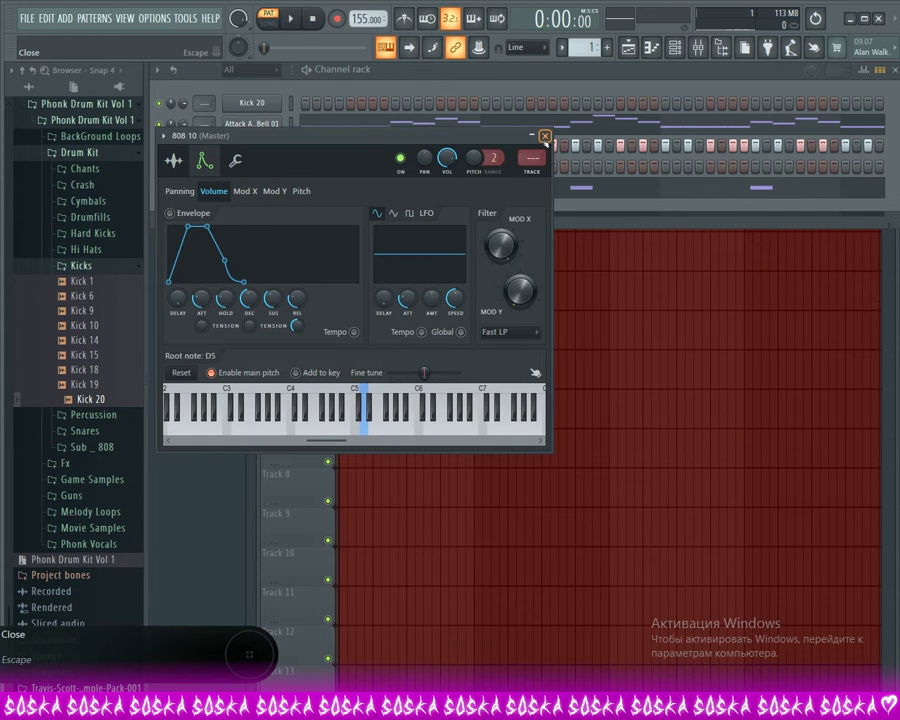
- Build a two-bar rhythm of six C5 notes in the Kick 20 piano roll, checking it by playback
{"action": "key", "text": "F7"}
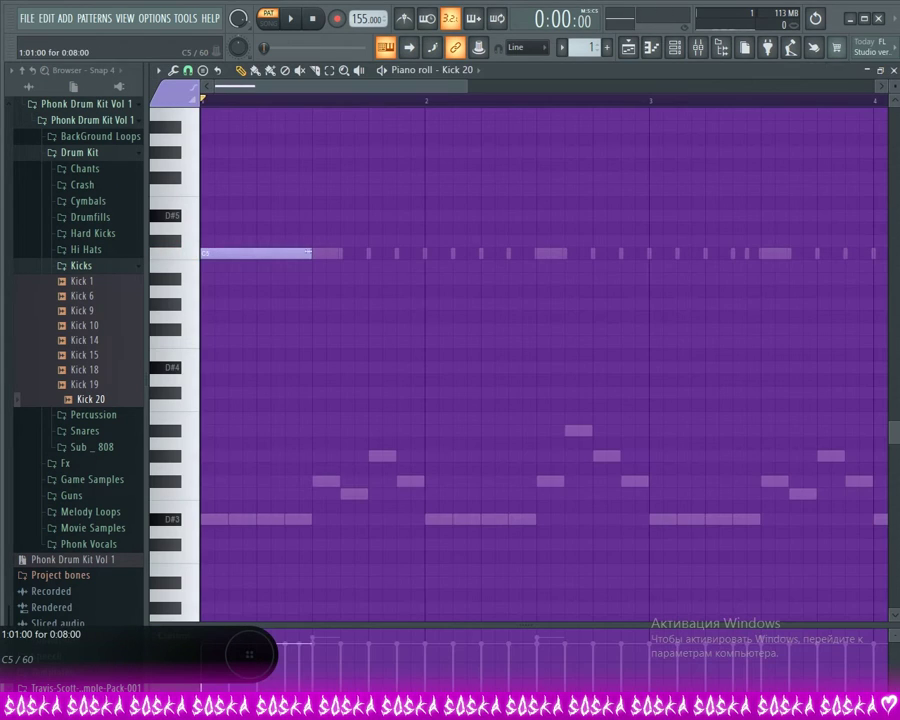
{"action": "key", "text": "space"}
{"action": "key", "text": "space"}
{"action": "scroll", "coordinate": [290, 292], "scroll_direction": "down", "scroll_amount": 3, "text": "ctrl"}
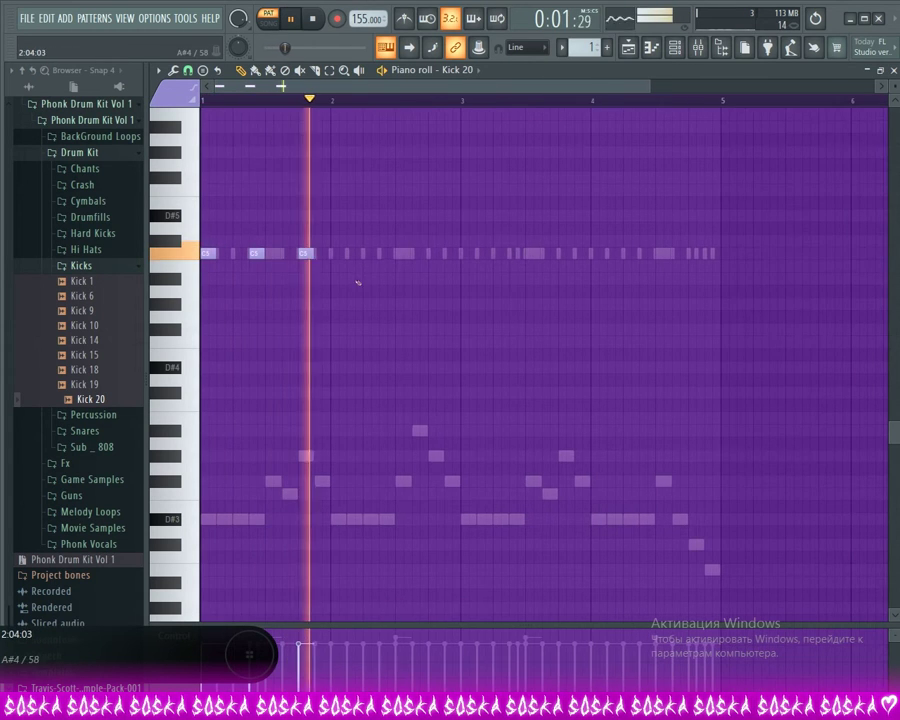
{"action": "key", "text": "space"}
{"action": "left_click", "coordinate": [355, 255]}
{"action": "key", "text": "space"}
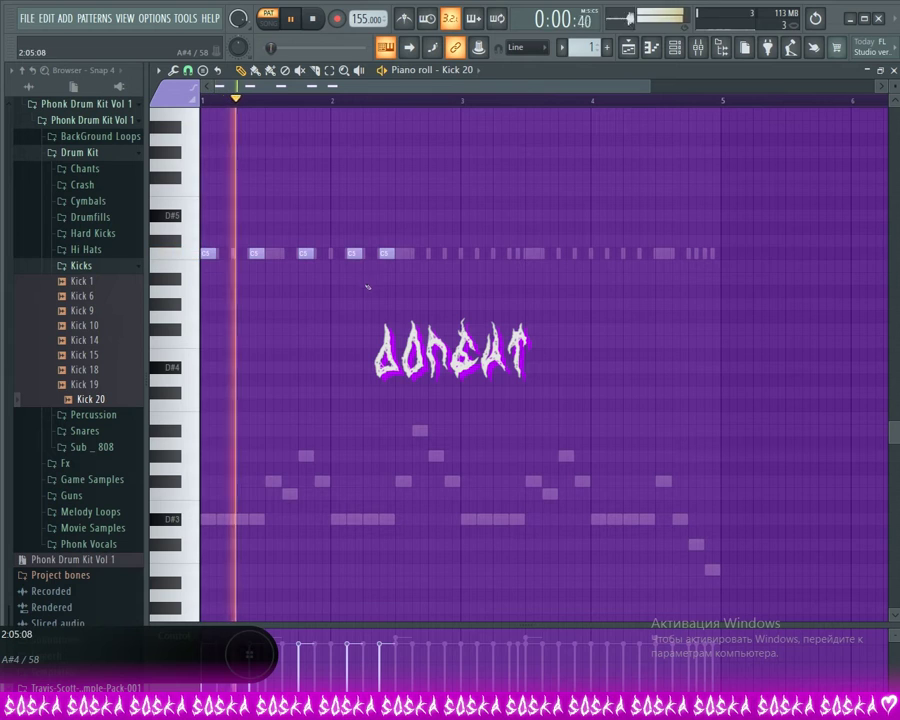
{"action": "left_click", "coordinate": [433, 254]}
{"action": "key", "text": "space"}
{"action": "key", "text": "space"}
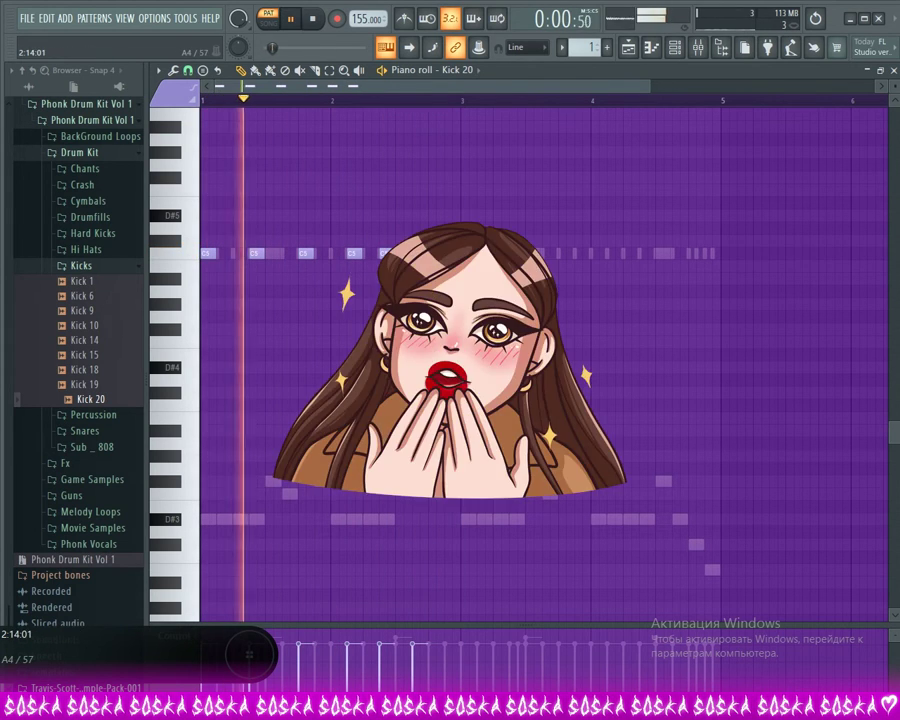
- Copy the kick rhythm, extended to four bars, into the 808 10 piano roll on C5 with notes lengthened end to end, and play it
{"action": "left_click_drag", "start_coordinate": [470, 296], "coordinate": [203, 251]}
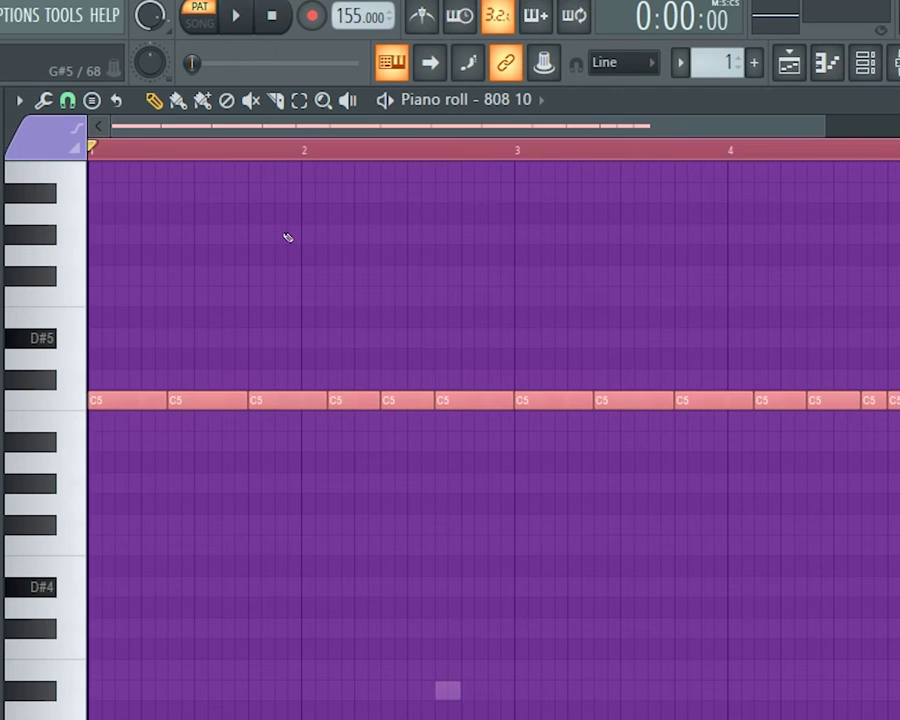
{"action": "key", "text": "space"}
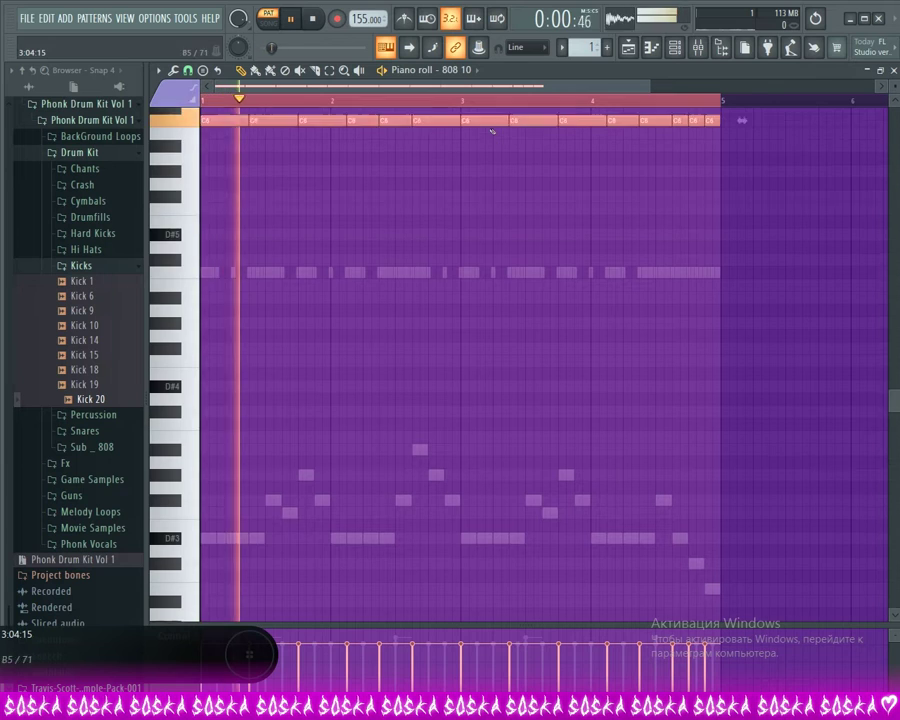
{"action": "key", "text": "space"}
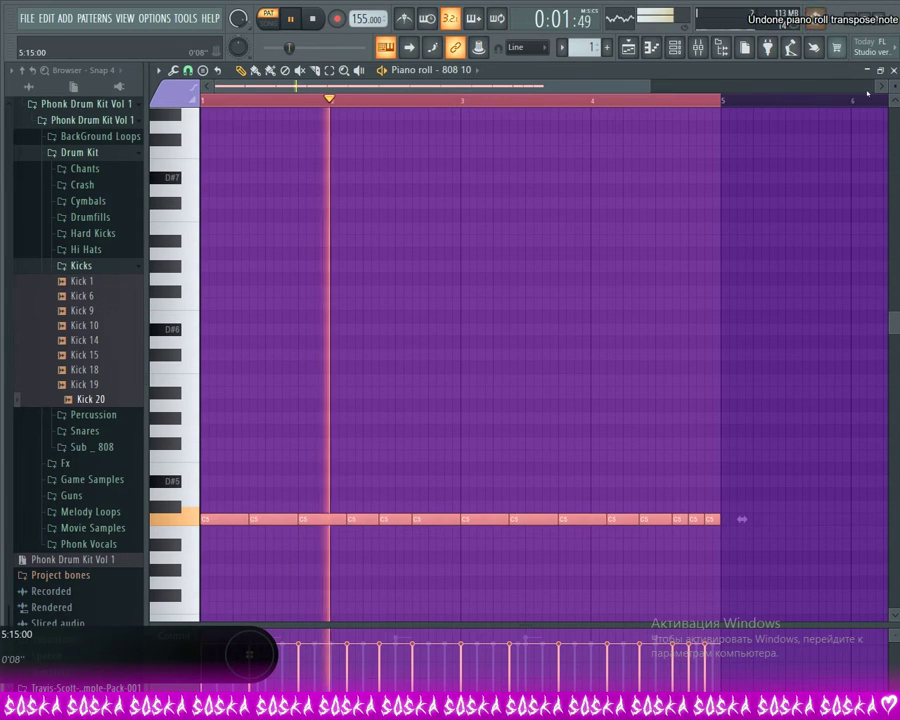
- Sidechain the kick's mixer track to Insert 2 and load Fruity Limiter there in COMP mode with sidechain input 1
{"action": "left_click", "coordinate": [893, 70]}
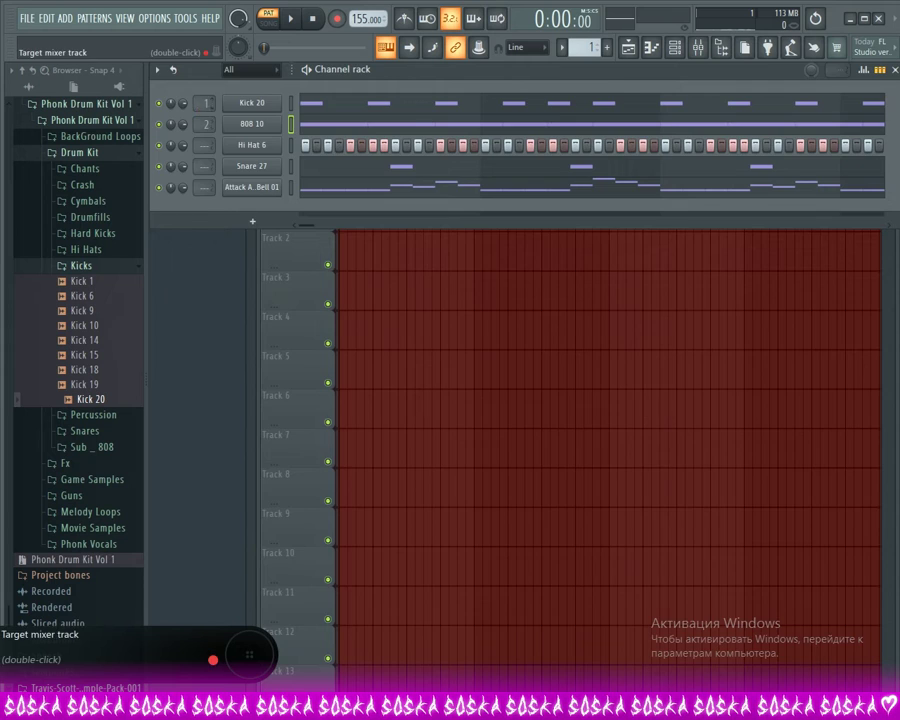
{"action": "double_click", "coordinate": [204, 103]}
{"action": "right_click", "coordinate": [266, 668]}
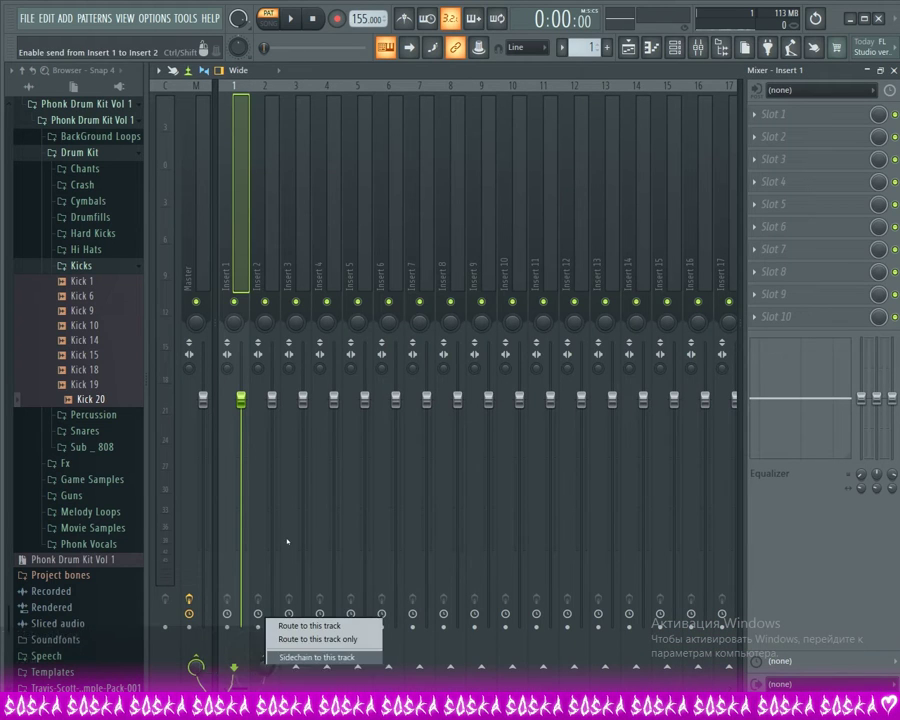
{"action": "left_click", "coordinate": [263, 257]}
{"action": "left_click", "coordinate": [265, 257]}
{"action": "left_click", "coordinate": [775, 114]}
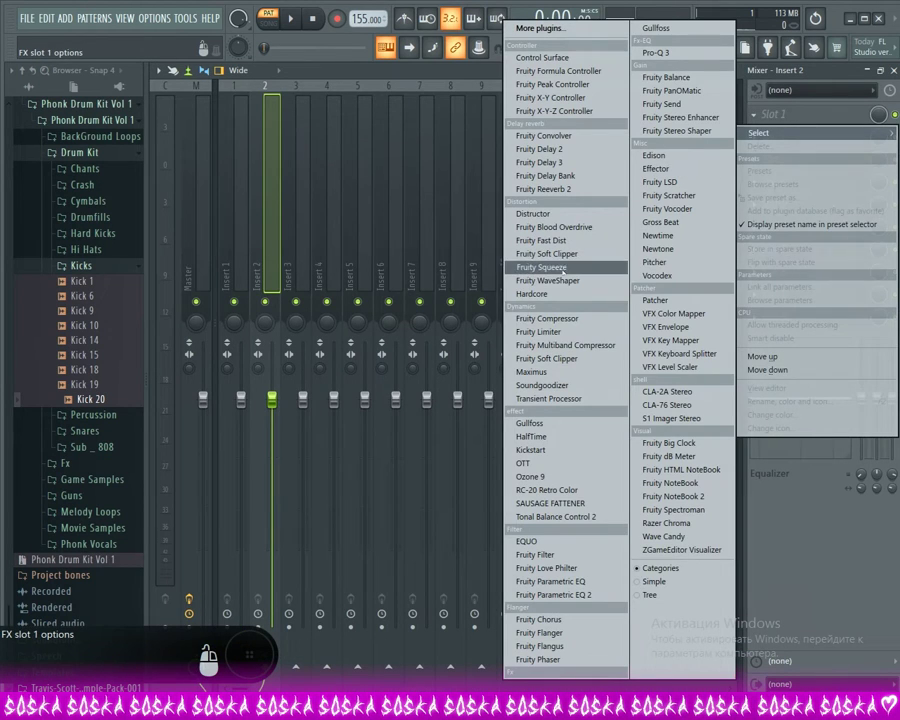
{"action": "left_click", "coordinate": [565, 334]}
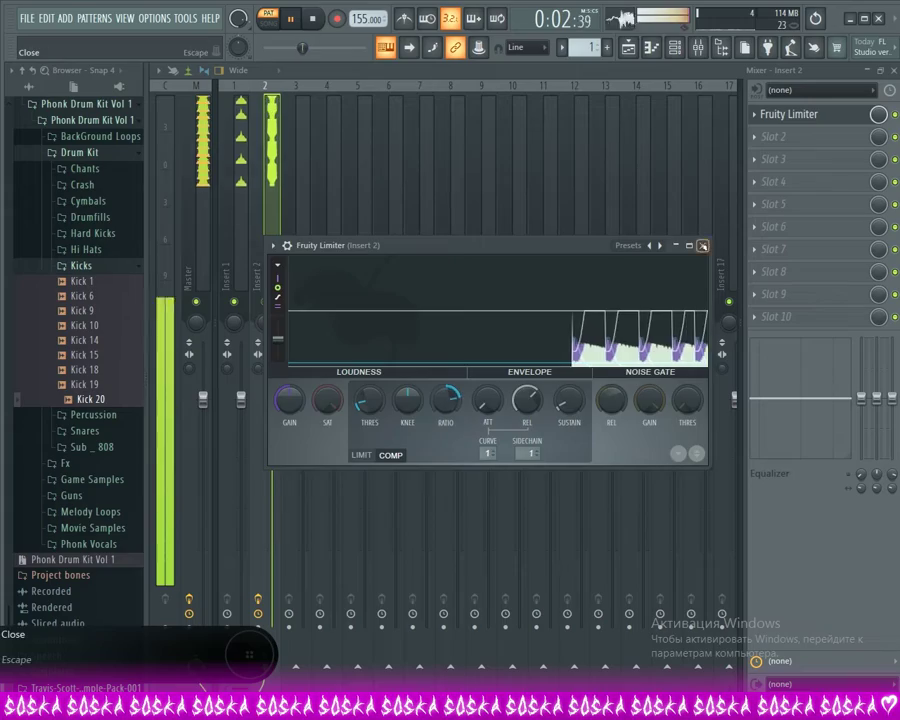
{"action": "left_click", "coordinate": [703, 245]}
- Add Fruity Blood Overdrive after the limiter on Insert 2 and raise its pre-amp
{"action": "left_click", "coordinate": [240, 219]}
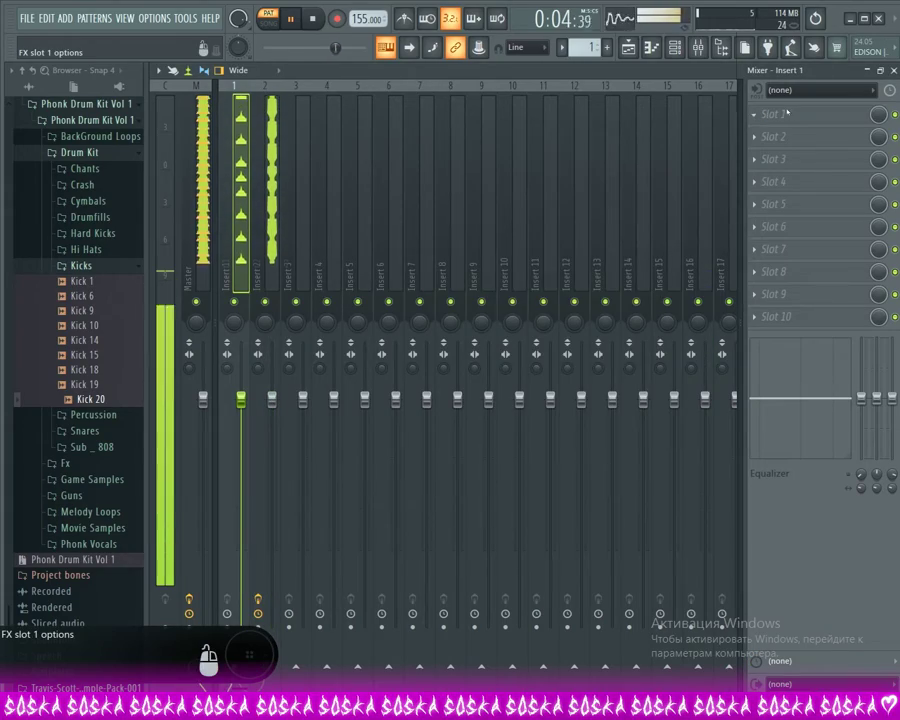
{"action": "left_click", "coordinate": [773, 114]}
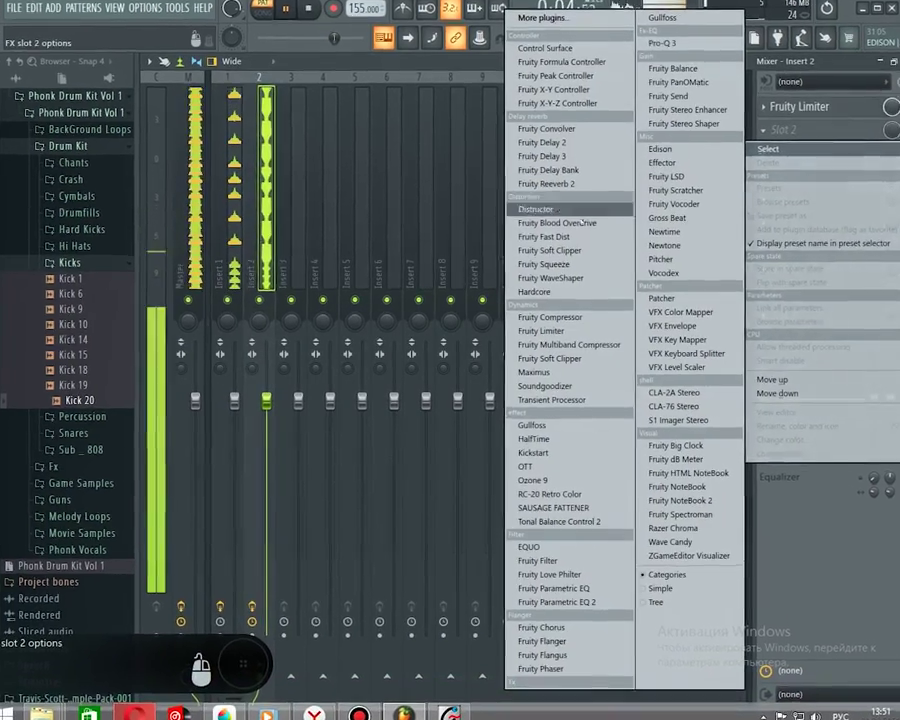
{"action": "left_click", "coordinate": [581, 222]}
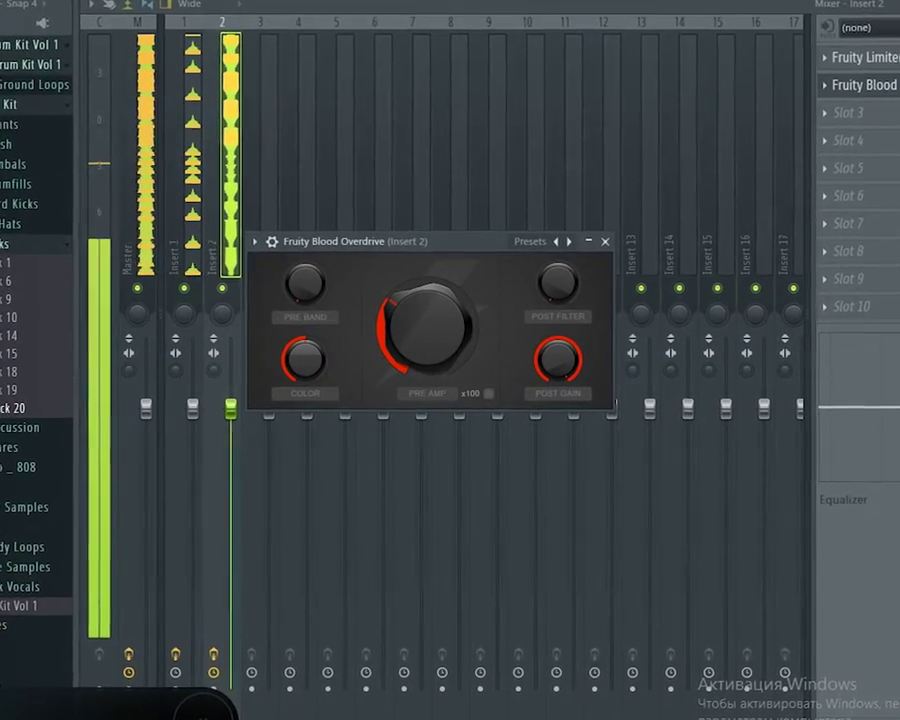
{"action": "left_click_drag", "start_coordinate": [425, 322], "coordinate": [425, 300]}
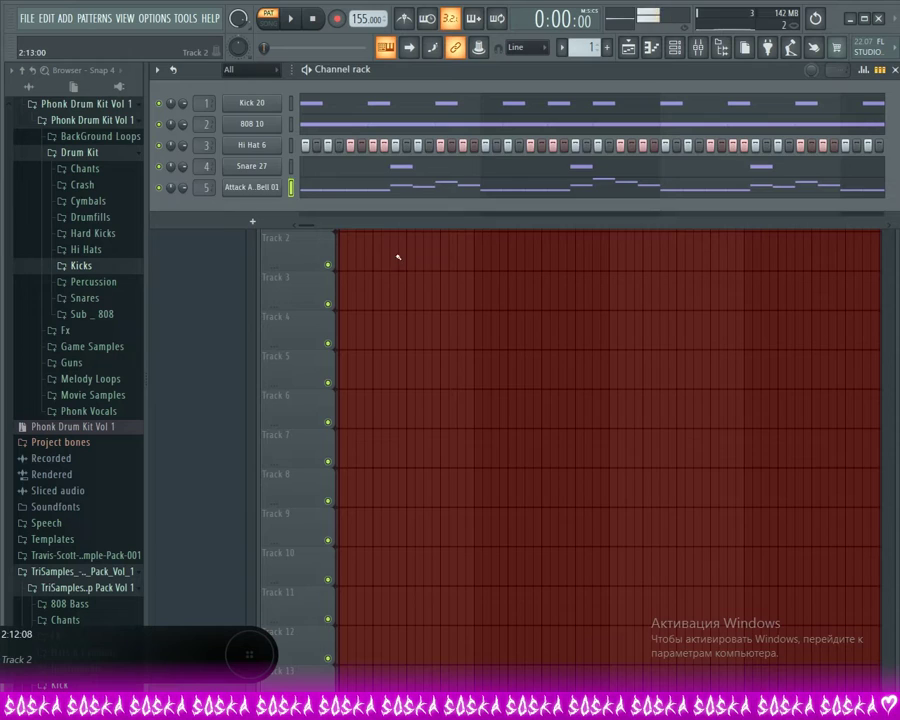
- Place Pattern 1 at bar 1 of the playlist and split it by channel
{"action": "left_click", "coordinate": [398, 257]}
{"action": "left_click", "coordinate": [88, 18]}
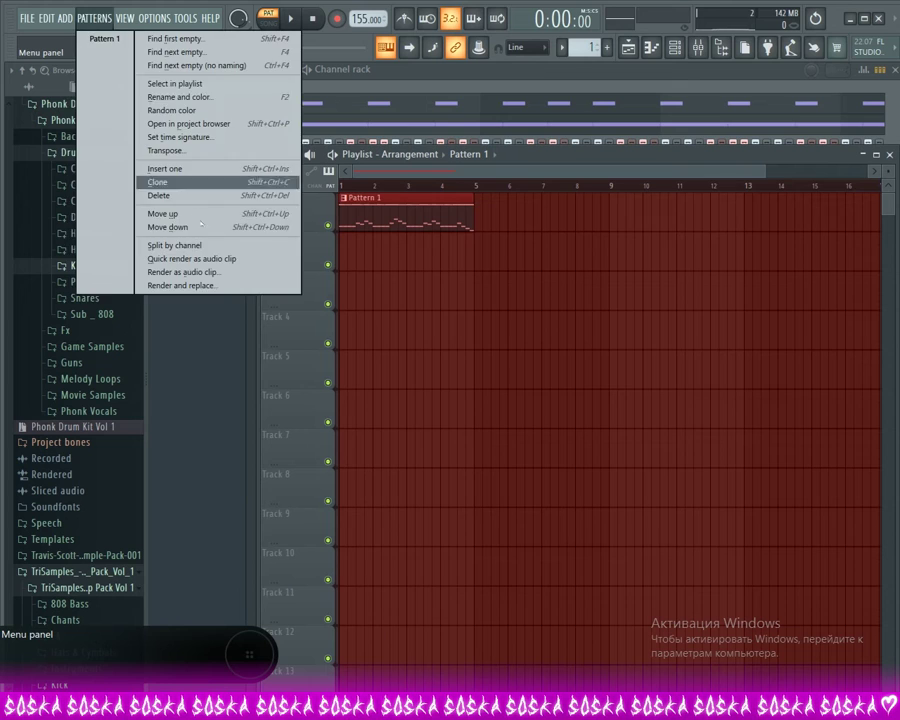
{"action": "left_click", "coordinate": [175, 245]}
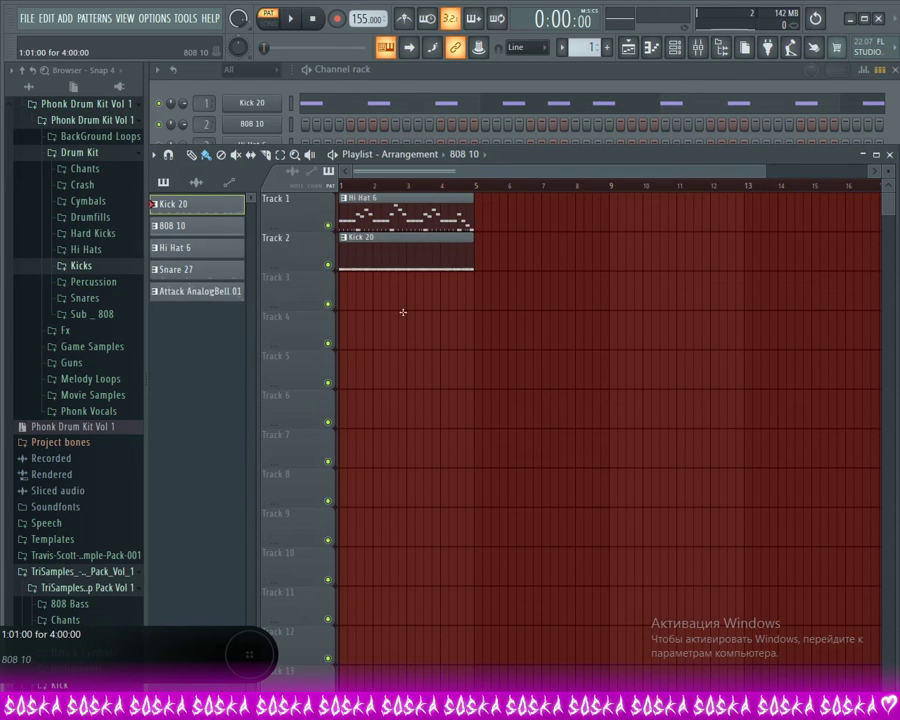
- Lay out the split channel patterns on separate playlist tracks at bar 1 and shift them up to fill Tracks 1 to 5
{"action": "left_click", "coordinate": [405, 291]}
{"action": "left_click", "coordinate": [400, 327]}
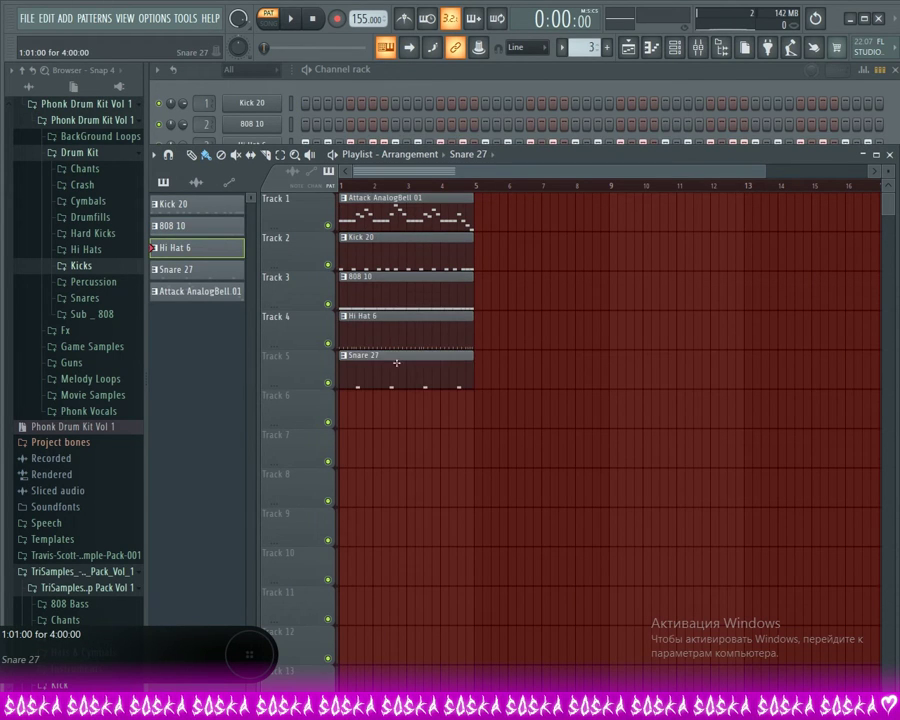
{"action": "key", "text": "ctrl+a"}
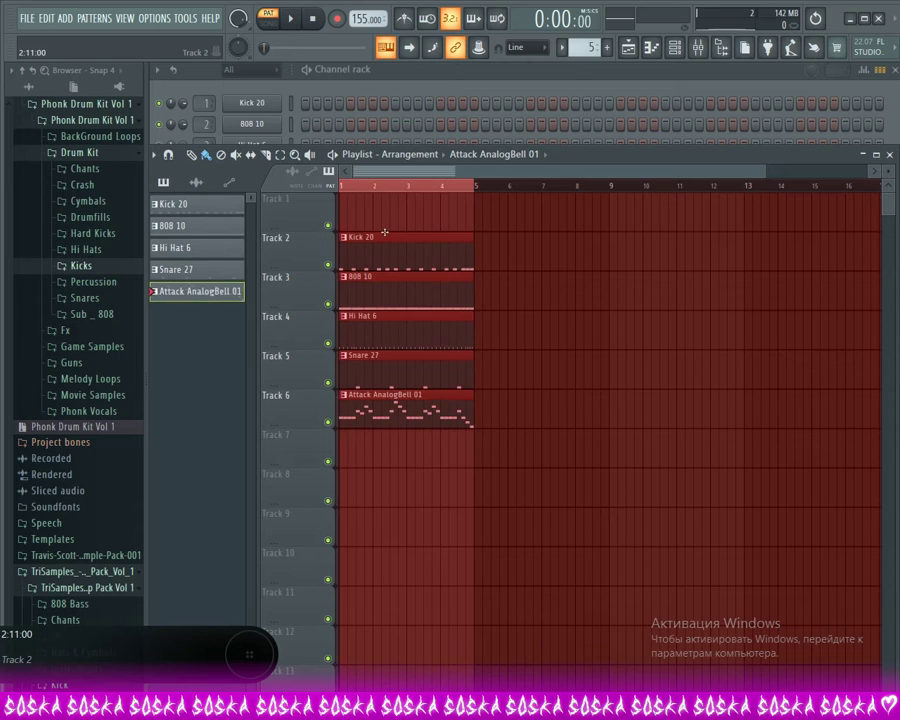
{"action": "left_click_drag", "start_coordinate": [420, 252], "coordinate": [383, 200]}
- Duplicate the four-bar block of five pattern clips repeatedly along the timeline to beyond bar 37
{"action": "key", "text": "ctrl+b"}
{"action": "key", "text": "ctrl+b"}
{"action": "key", "text": "ctrl+b"}
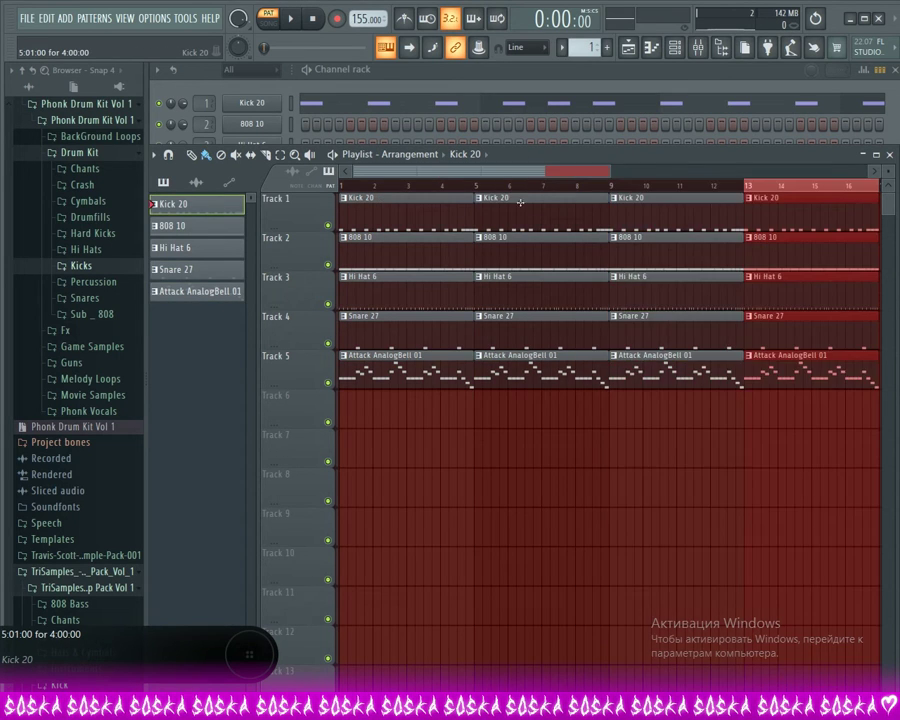
{"action": "key", "text": "ctrl+b"}
{"action": "key", "text": "ctrl+b"}
{"action": "key", "text": "ctrl+b"}
{"action": "key", "text": "ctrl+b"}
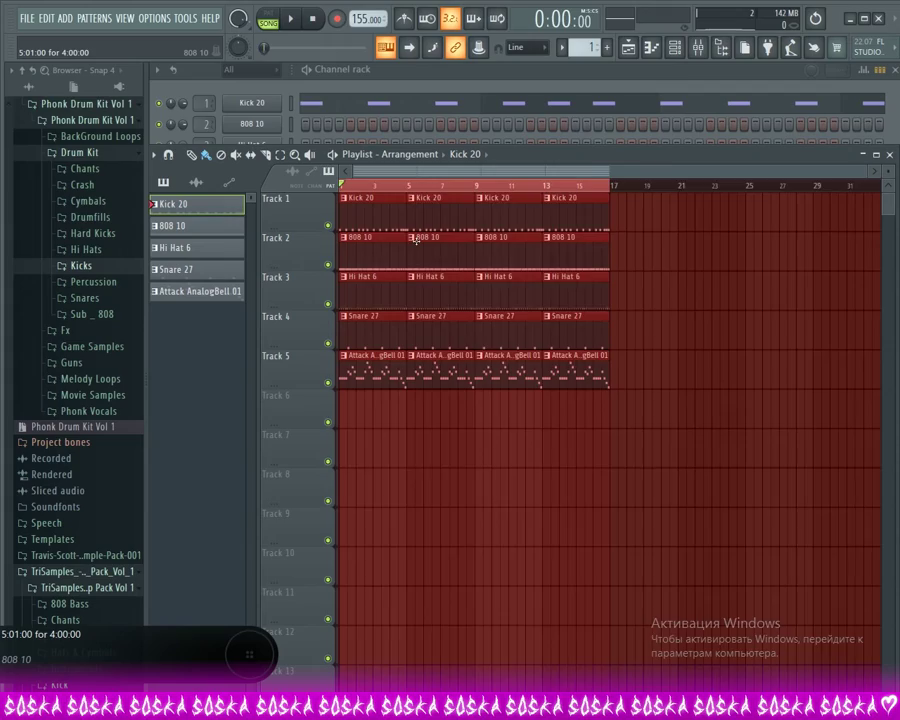
{"action": "key", "text": "ctrl+b"}
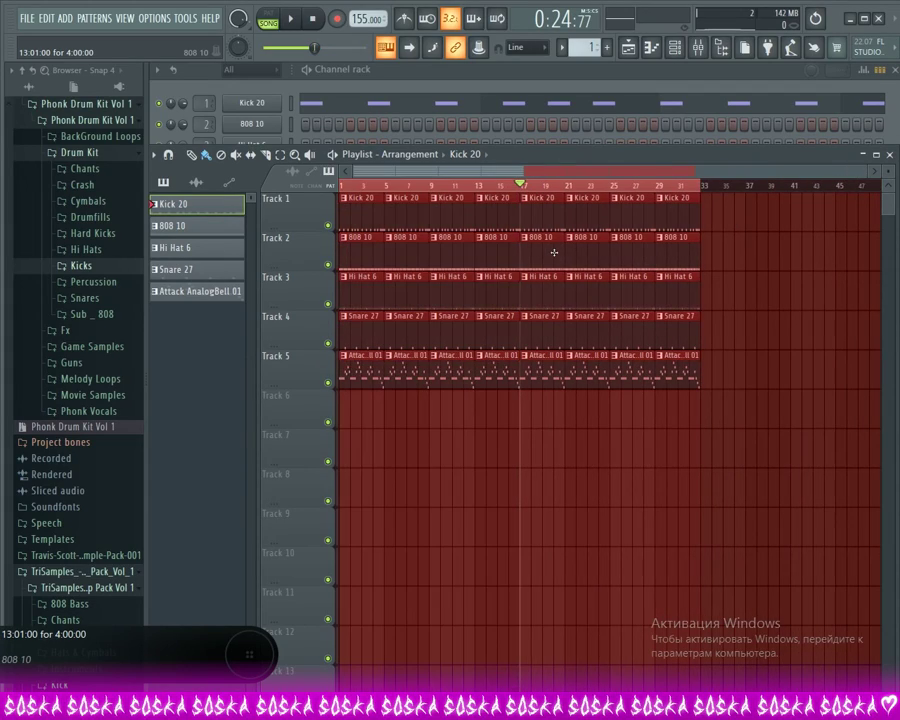
{"action": "key", "text": "ctrl+b"}
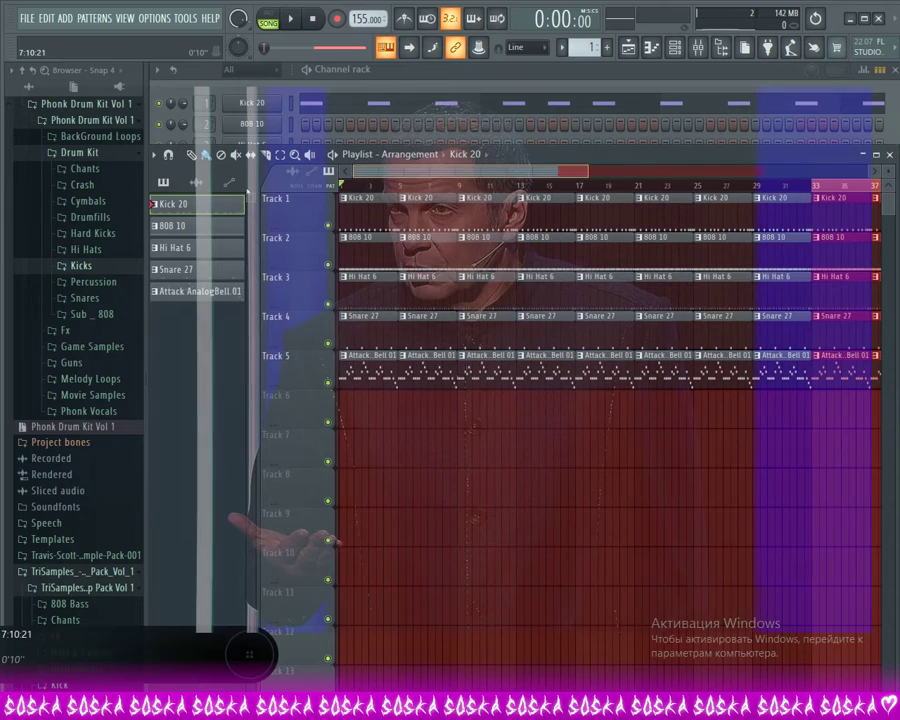
- Remove the kick, 808, hi-hat and snare clips from the first eight bars and play the bell intro
{"action": "key", "text": "Delete"}
{"action": "right_click", "coordinate": [415, 305]}
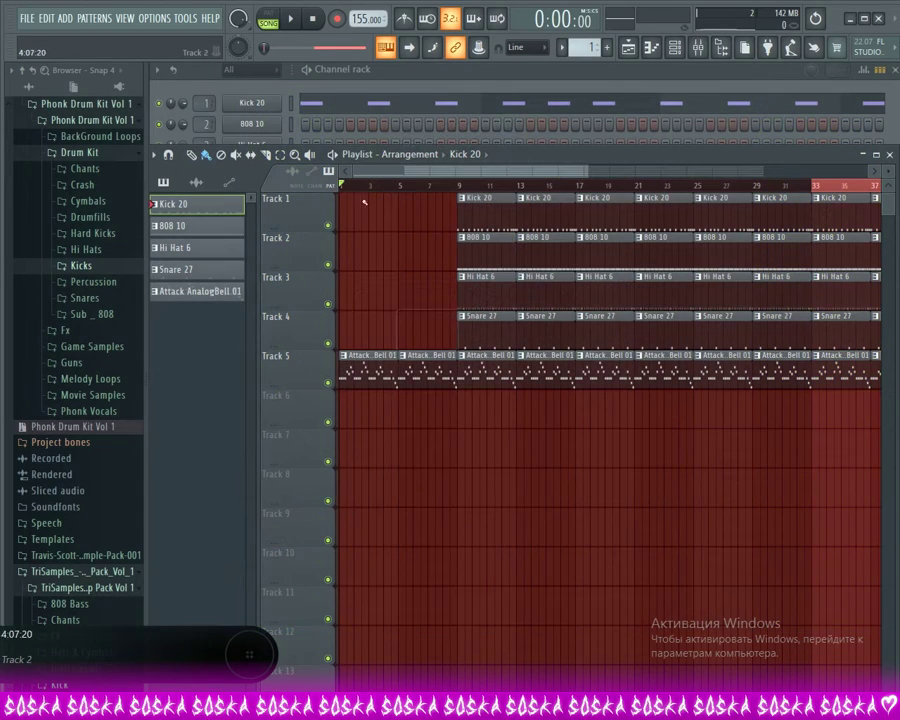
{"action": "scroll", "coordinate": [466, 284], "scroll_direction": "up", "scroll_amount": 2}
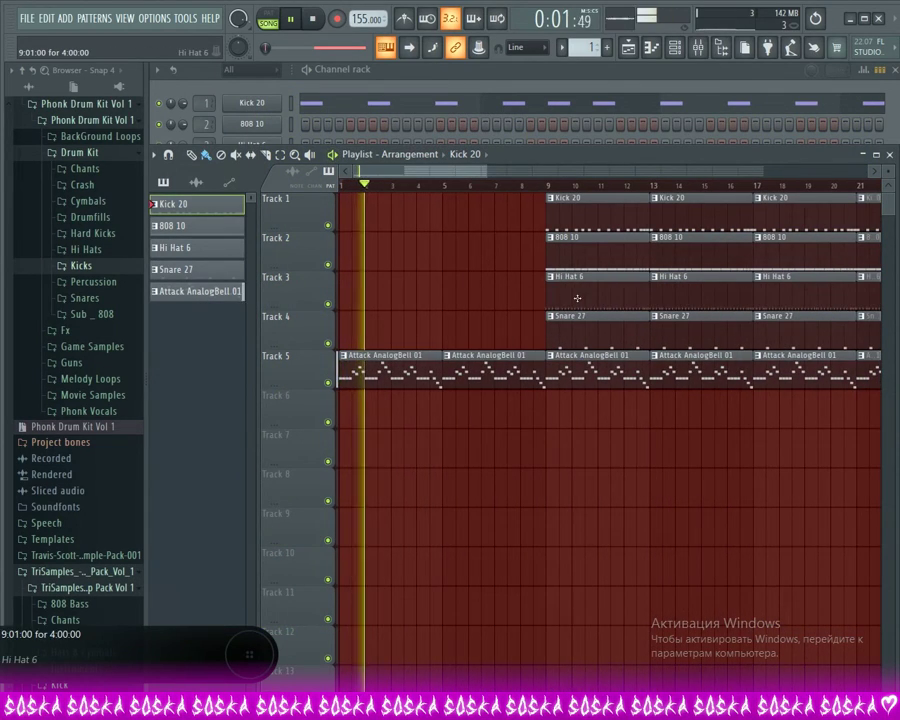
{"action": "left_click", "coordinate": [574, 296]}
- Audition the phonk vocal samples and place Killaz on Track 9 starting at bar 17
{"action": "left_click", "coordinate": [76, 354]}
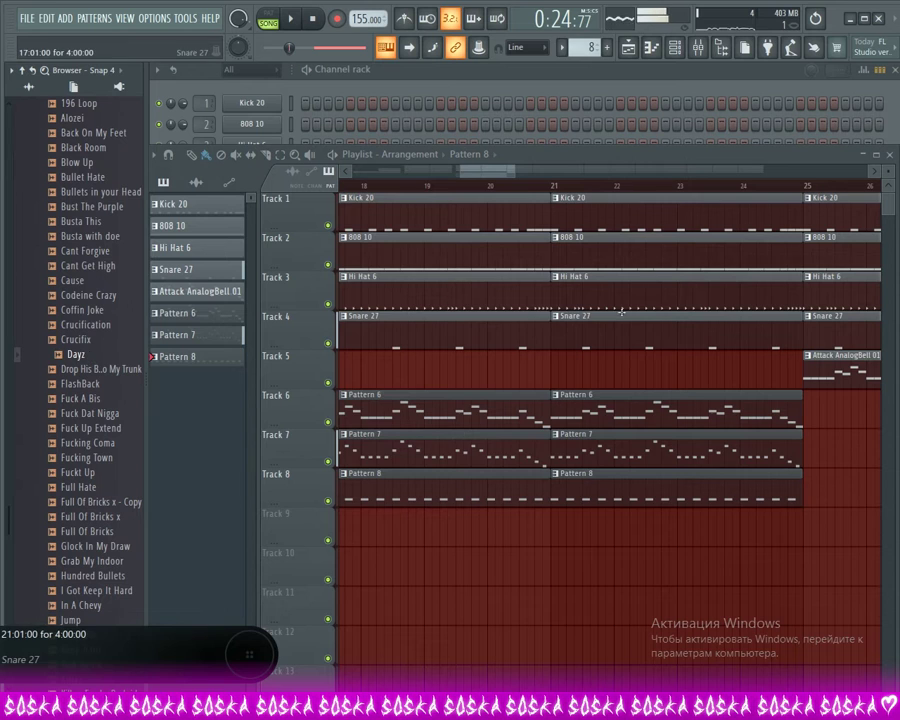
{"action": "scroll", "coordinate": [621, 313], "scroll_direction": "down", "scroll_amount": 2}
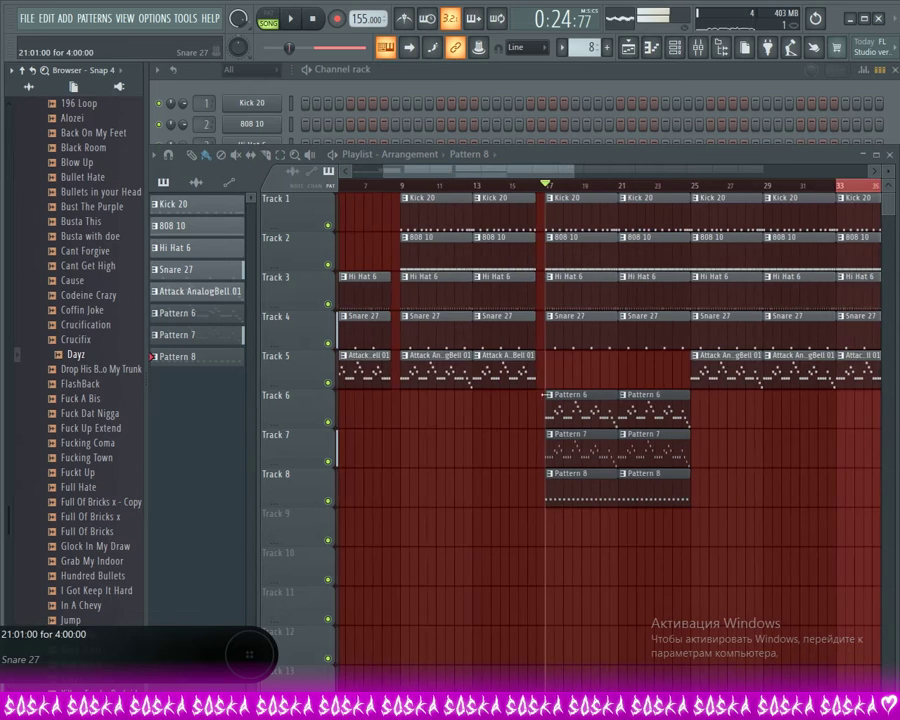
{"action": "scroll", "coordinate": [78, 370], "scroll_direction": "down", "scroll_amount": 4}
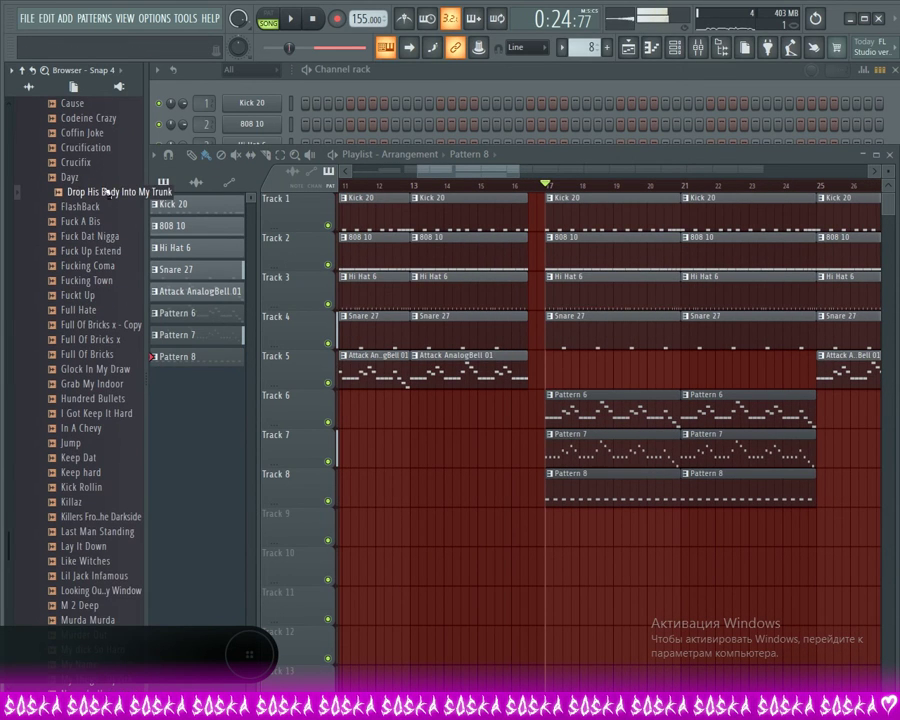
{"action": "left_click", "coordinate": [92, 281]}
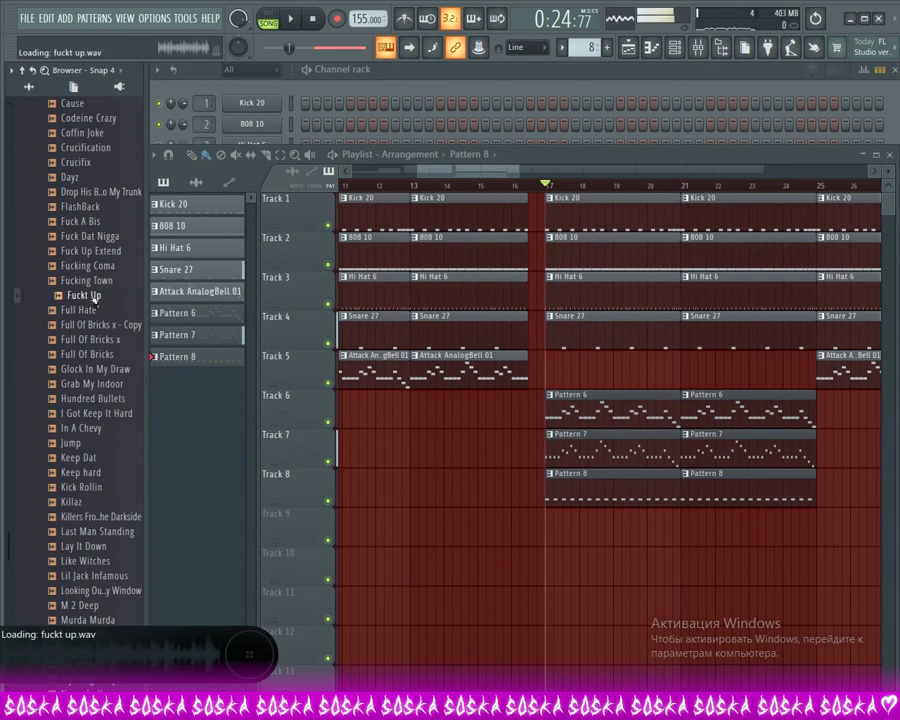
{"action": "left_click", "coordinate": [98, 325]}
{"action": "left_click", "coordinate": [93, 340]}
{"action": "scroll", "coordinate": [110, 380], "scroll_direction": "down", "scroll_amount": 6}
{"action": "left_click_drag", "start_coordinate": [78, 236], "coordinate": [565, 535]}
{"action": "left_click_drag", "start_coordinate": [676, 540], "coordinate": [629, 530]}
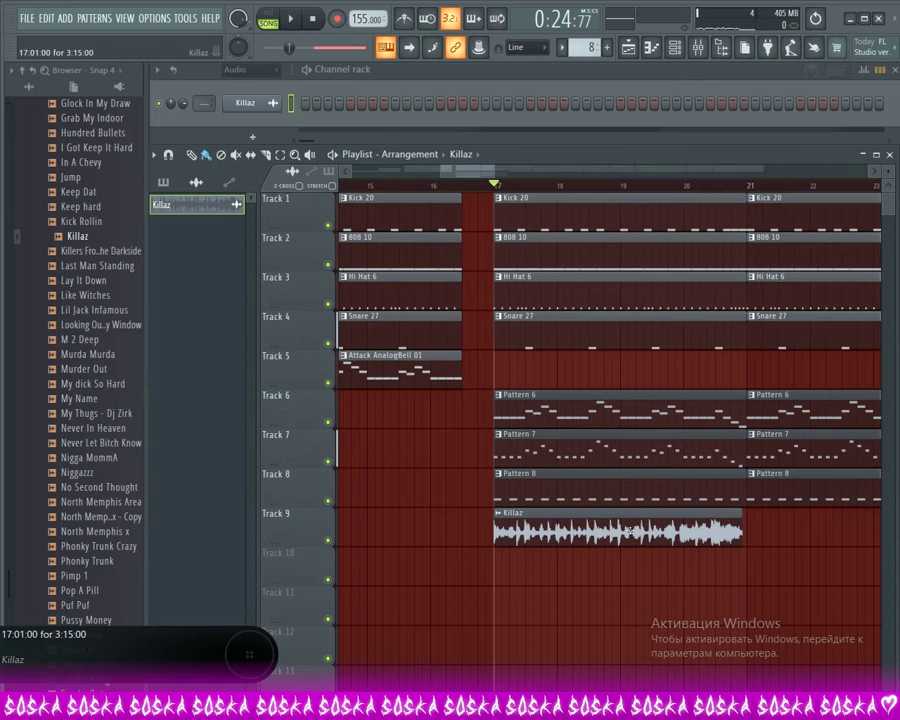
- Play the Killaz vocal against the beat and fit it to the project tempo using the estimated 157.452 BPM
{"action": "key", "text": "space"}
{"action": "key", "text": "space"}
{"action": "key", "text": "space"}
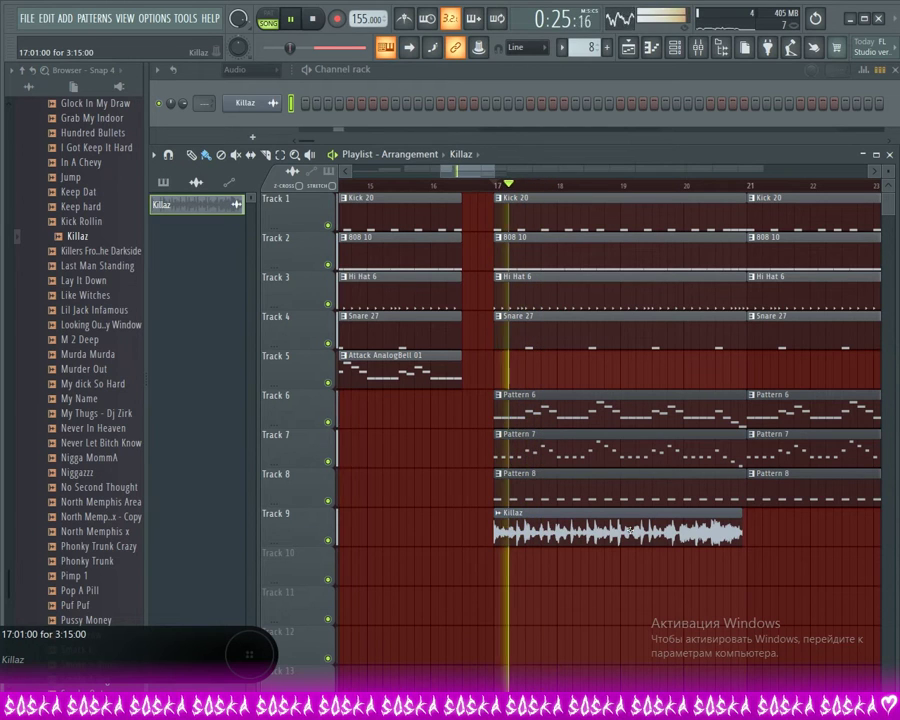
{"action": "key", "text": "space"}
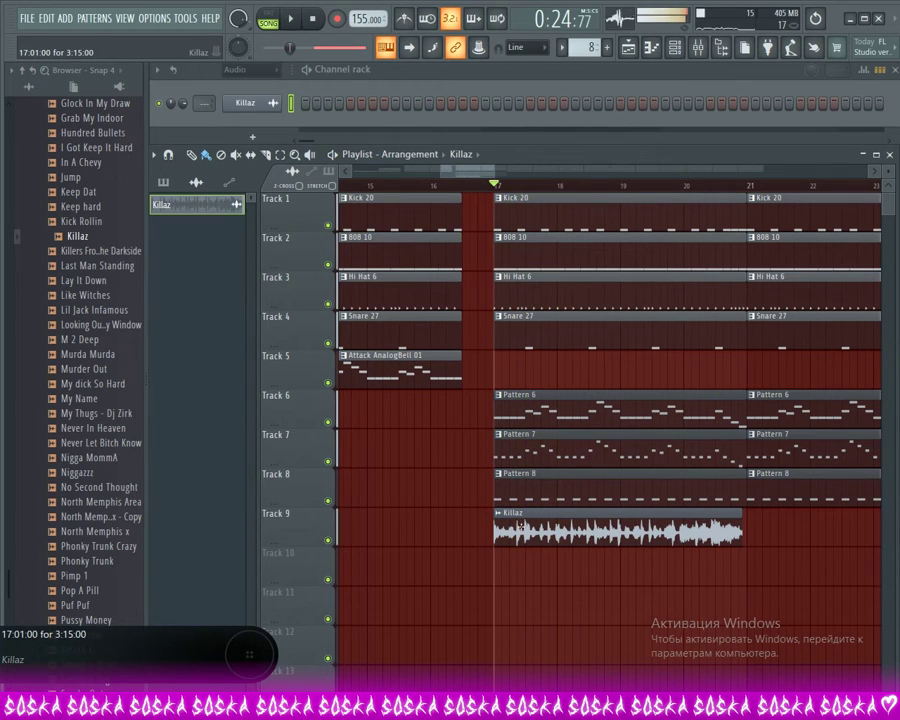
{"action": "left_click", "coordinate": [496, 513]}
{"action": "left_click", "coordinate": [640, 564]}
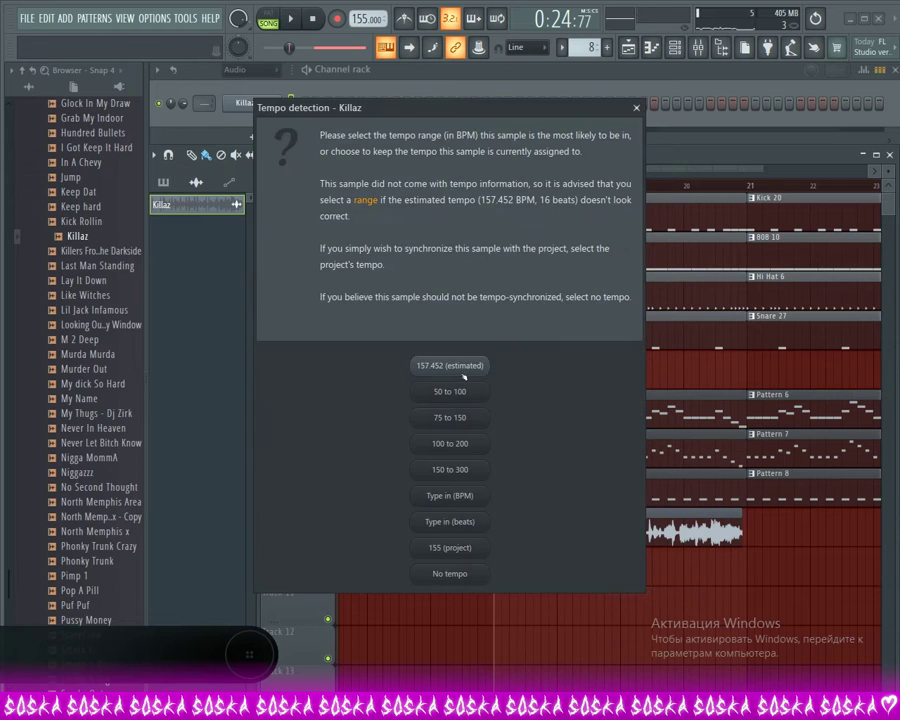
{"action": "left_click", "coordinate": [460, 368]}
{"action": "key", "text": "space"}
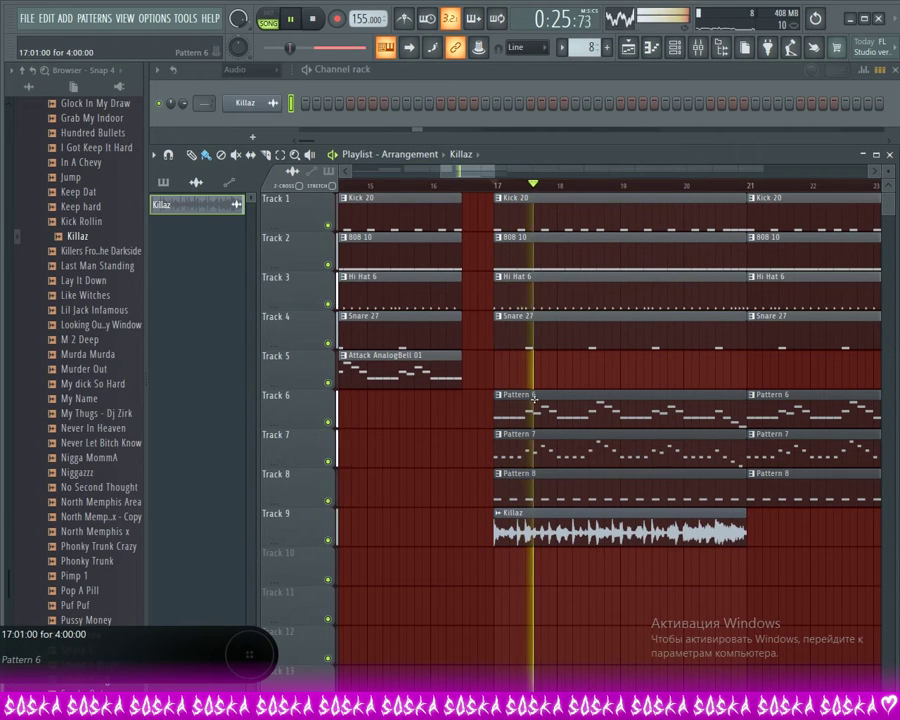
- Solo Track 9 and listen to the Killaz vocal on its own from bar 17
{"action": "scroll", "coordinate": [563, 503], "scroll_direction": "up", "scroll_amount": 2}
{"action": "scroll", "coordinate": [563, 503], "scroll_direction": "down", "scroll_amount": 3}
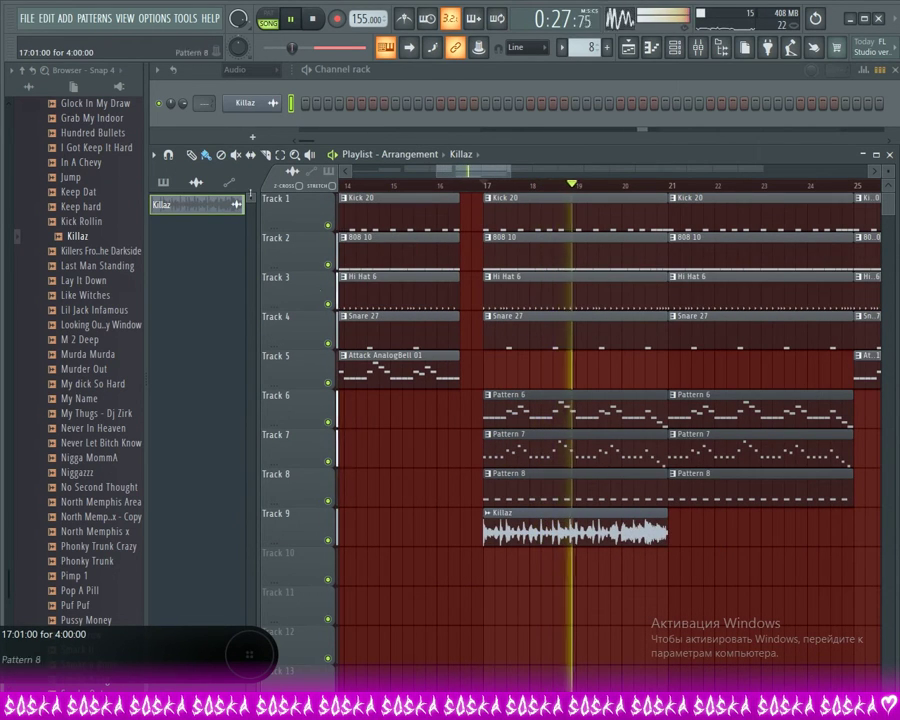
{"action": "right_click", "coordinate": [328, 541]}
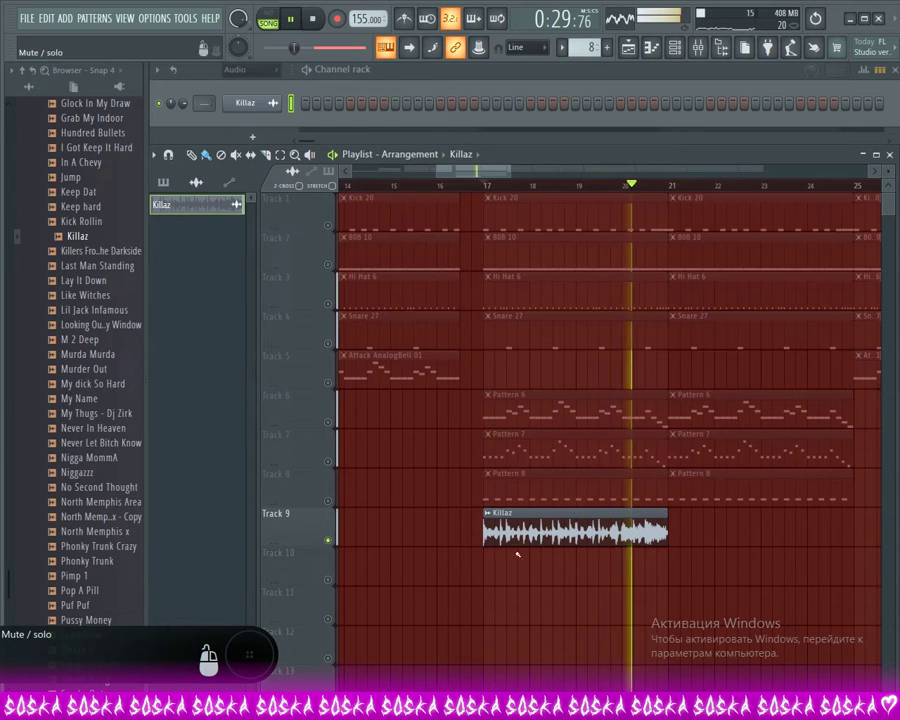
{"action": "scroll", "coordinate": [629, 533], "scroll_direction": "up", "scroll_amount": 2}
{"action": "key", "text": "space"}
{"action": "scroll", "coordinate": [478, 200], "scroll_direction": "down", "scroll_amount": 2}
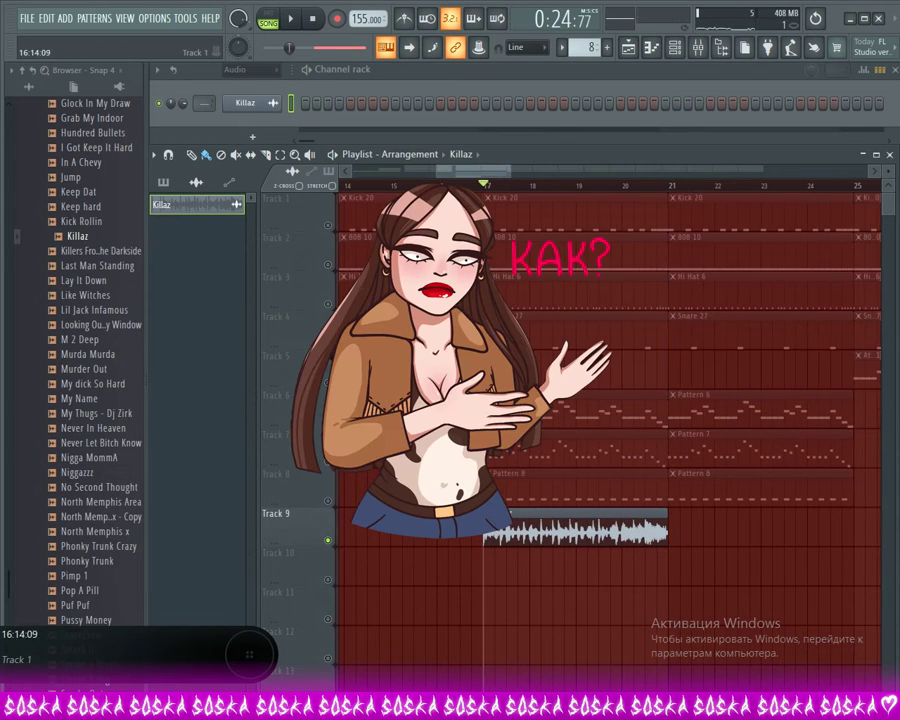
{"action": "scroll", "coordinate": [610, 520], "scroll_direction": "up", "scroll_amount": 2}
{"action": "left_click_drag", "start_coordinate": [737, 525], "coordinate": [566, 530]}
{"action": "key", "text": "space"}
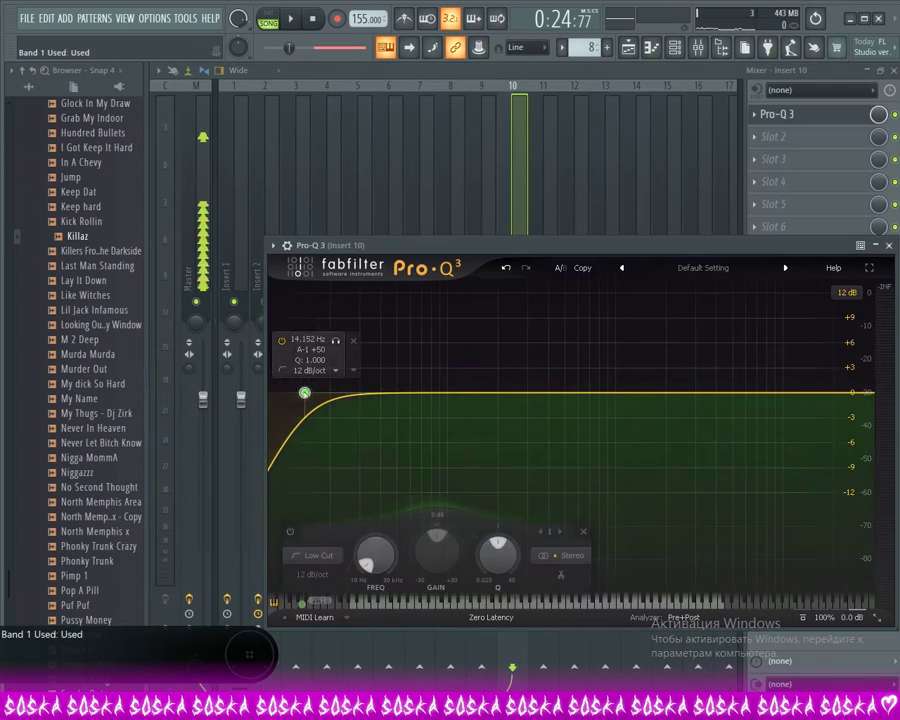
- Move the low-cut band up in Pro-Q 3 on Insert 10 and add another band at the high end
{"action": "left_click_drag", "start_coordinate": [304, 390], "coordinate": [502, 397]}
{"action": "scroll", "coordinate": [495, 391], "scroll_direction": "up", "scroll_amount": 5}
{"action": "double_click", "coordinate": [851, 393]}
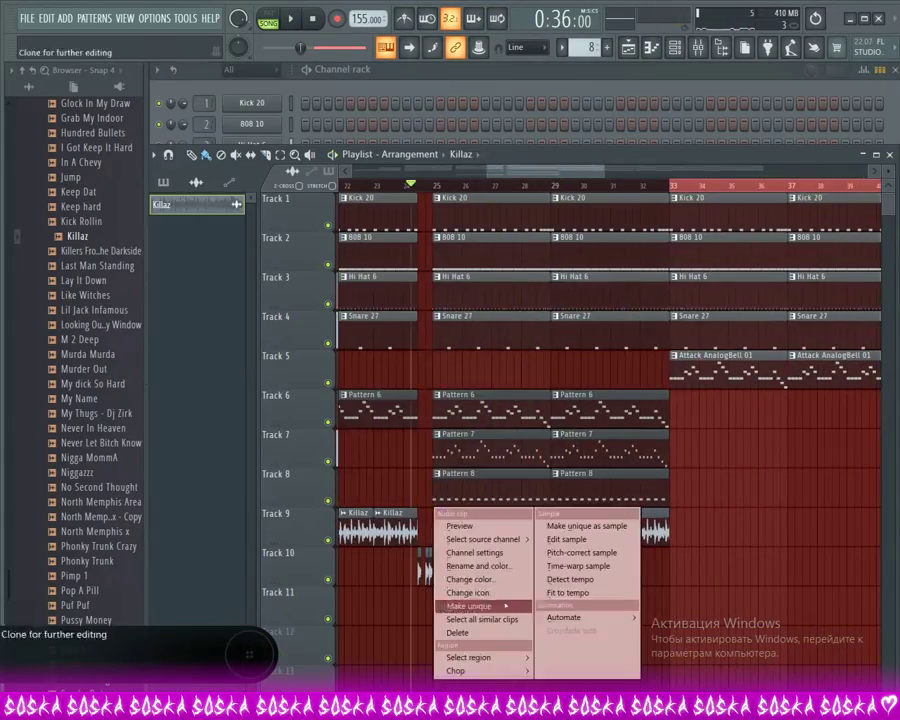
- Make the Killaz vocal clip at bar 25 unique for separate editing
{"action": "left_click", "coordinate": [505, 606]}
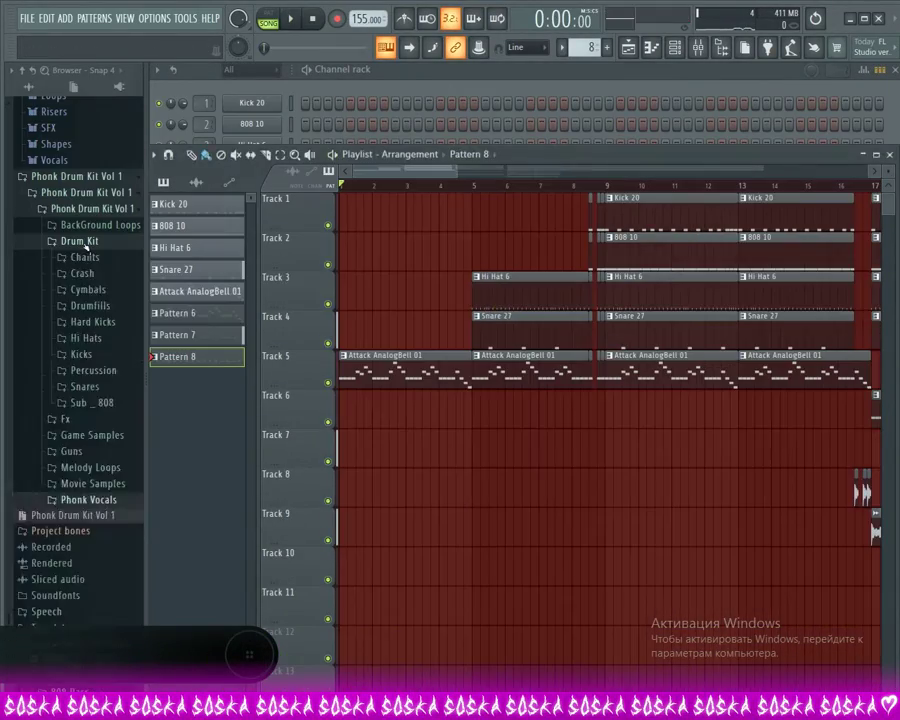
- Add the Cymbal 15 sample from the Drum Kit's Cymbals folder to the playlist around bar 9
{"action": "left_click", "coordinate": [80, 237]}
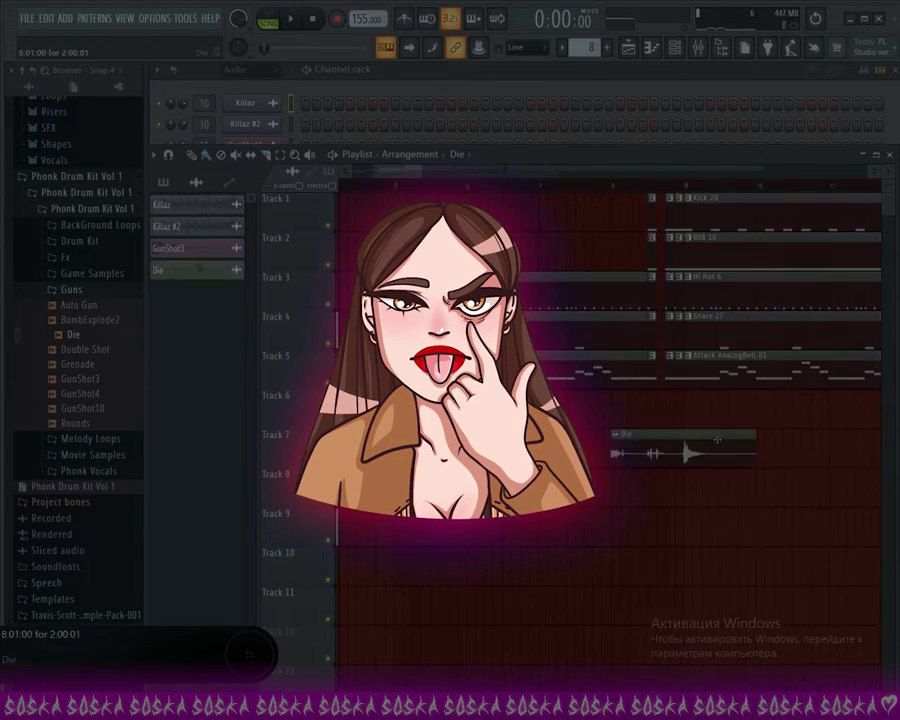
{"action": "left_click", "coordinate": [80, 241]}
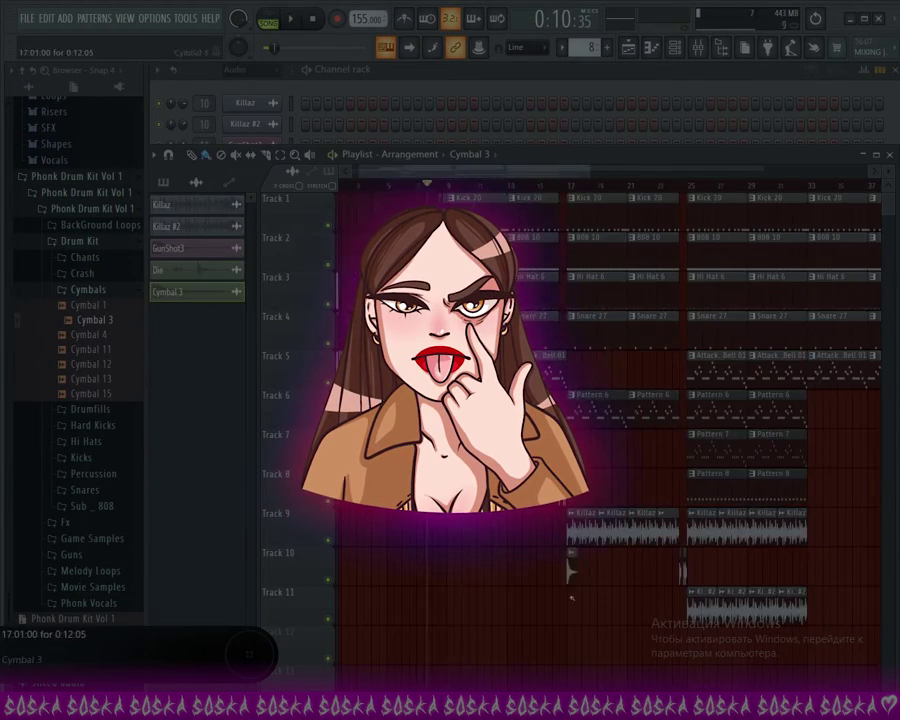
{"action": "left_click_drag", "start_coordinate": [90, 394], "coordinate": [460, 524]}
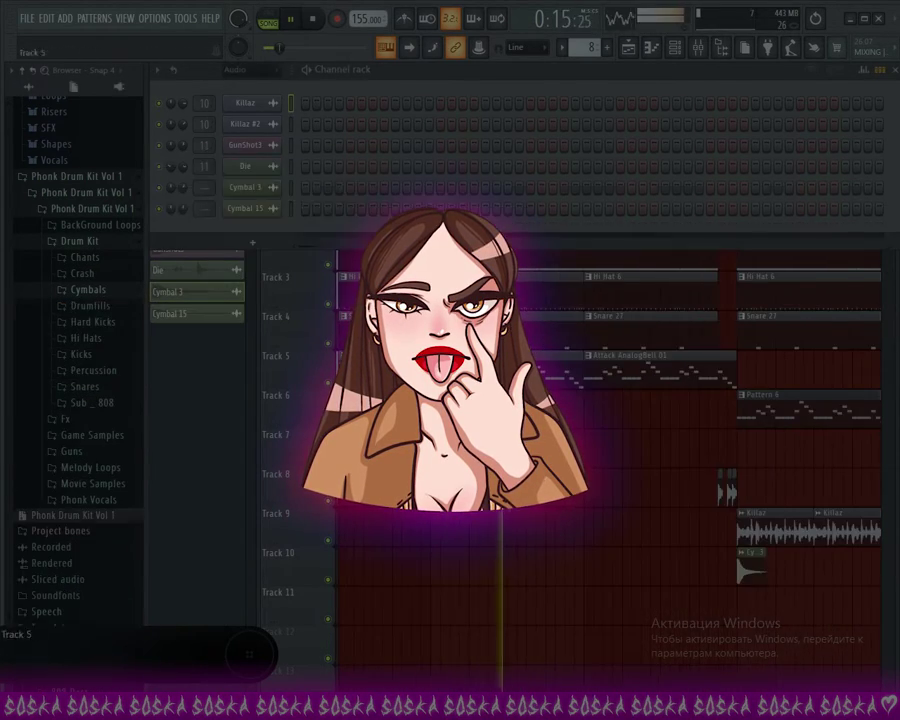